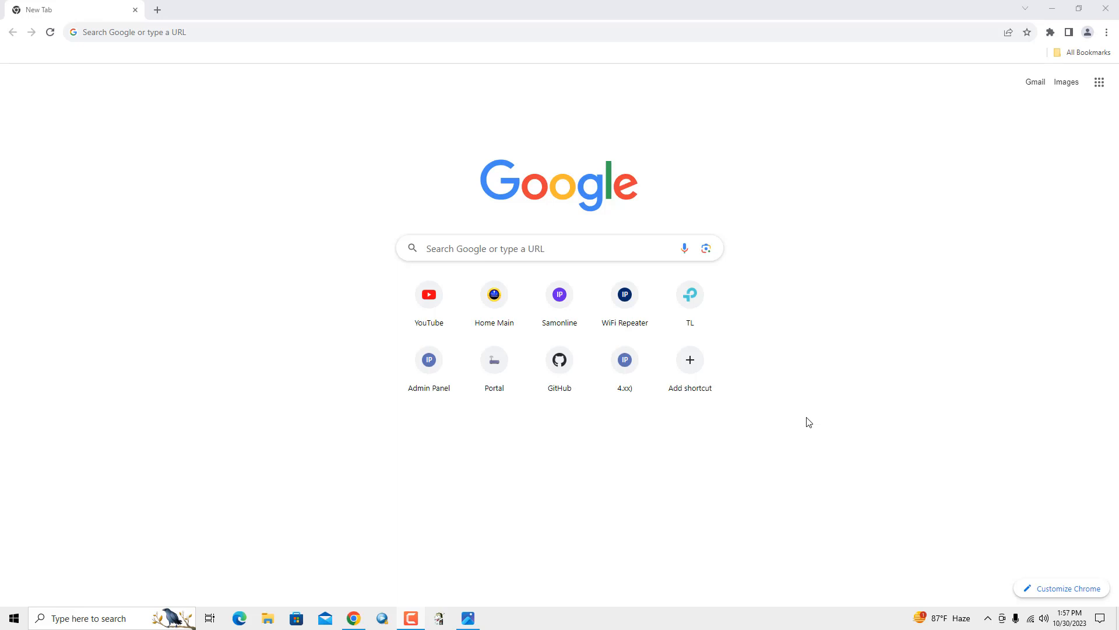
Load the router admin address 192.168.0.1 in Chrome to reach the TL-WR841N login page
click(196, 35)
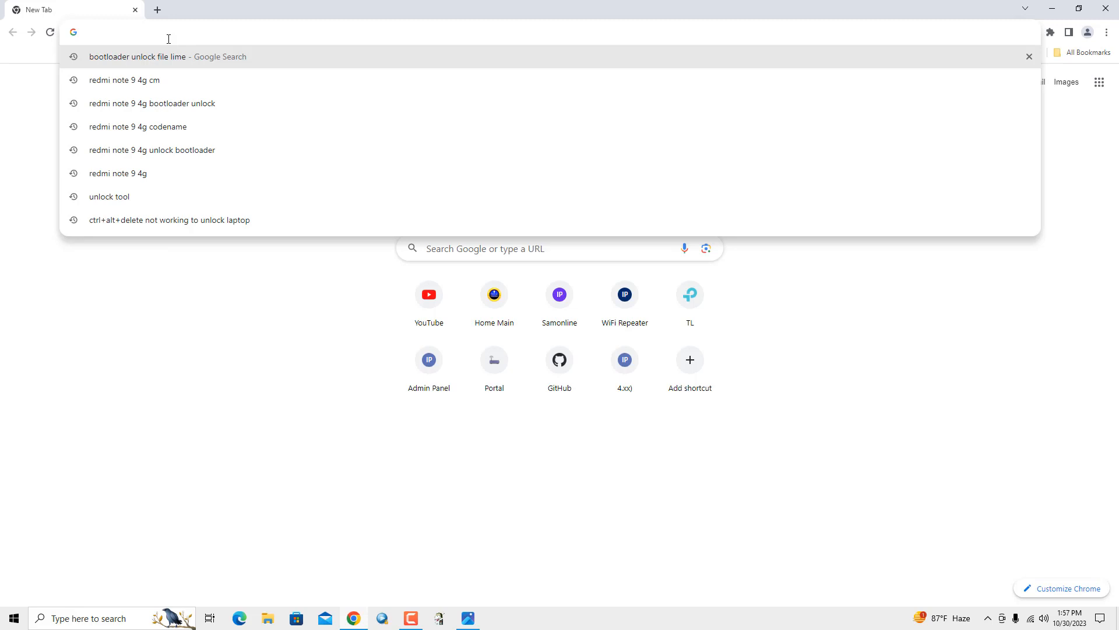
text(192.)
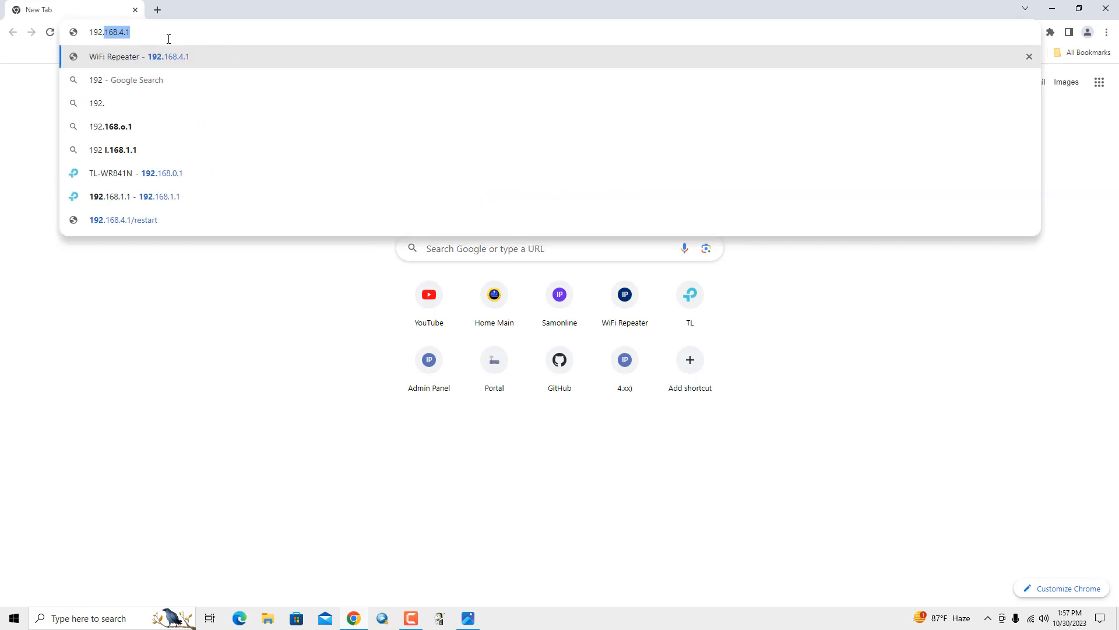
text(168.0.1)
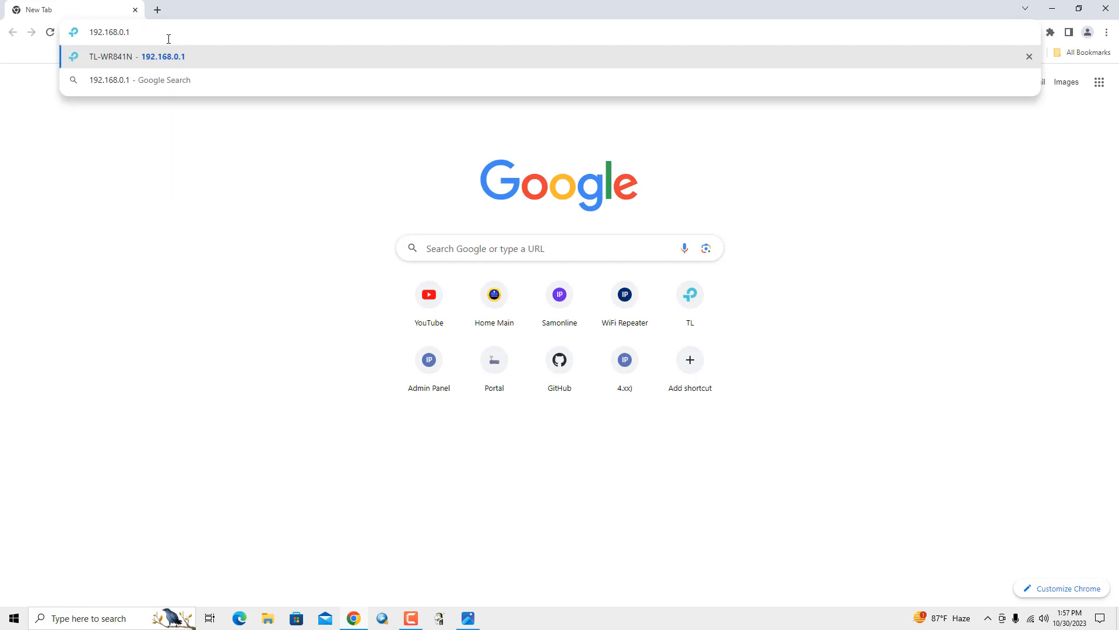
key(Return)
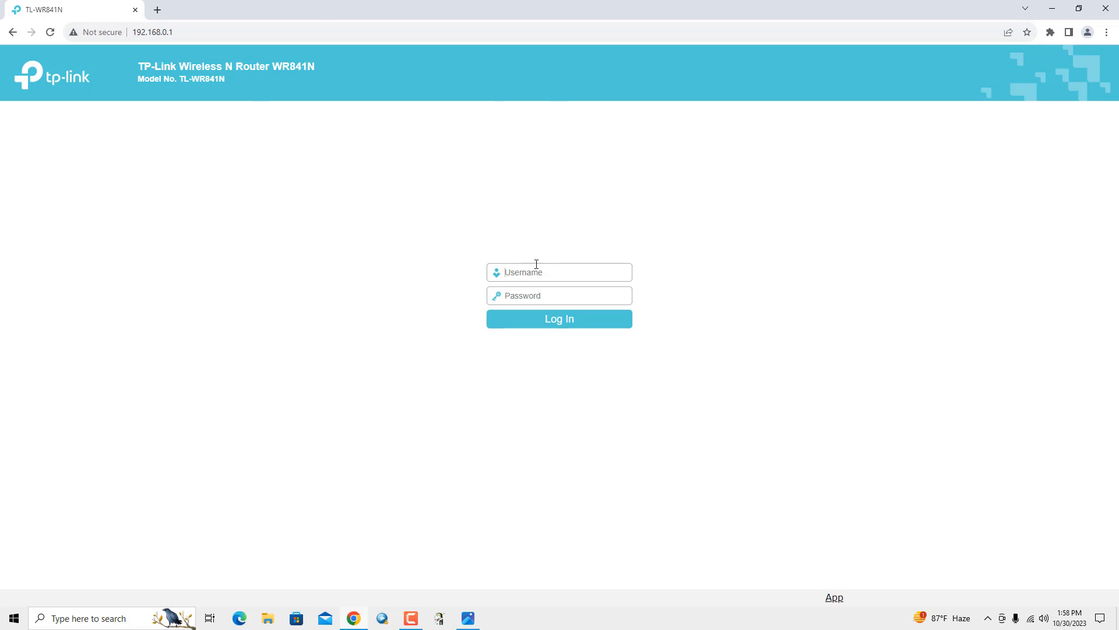
Log in to the router admin with the admin username and the router password
text(admin)
click(534, 296)
text(admin)
click(540, 320)
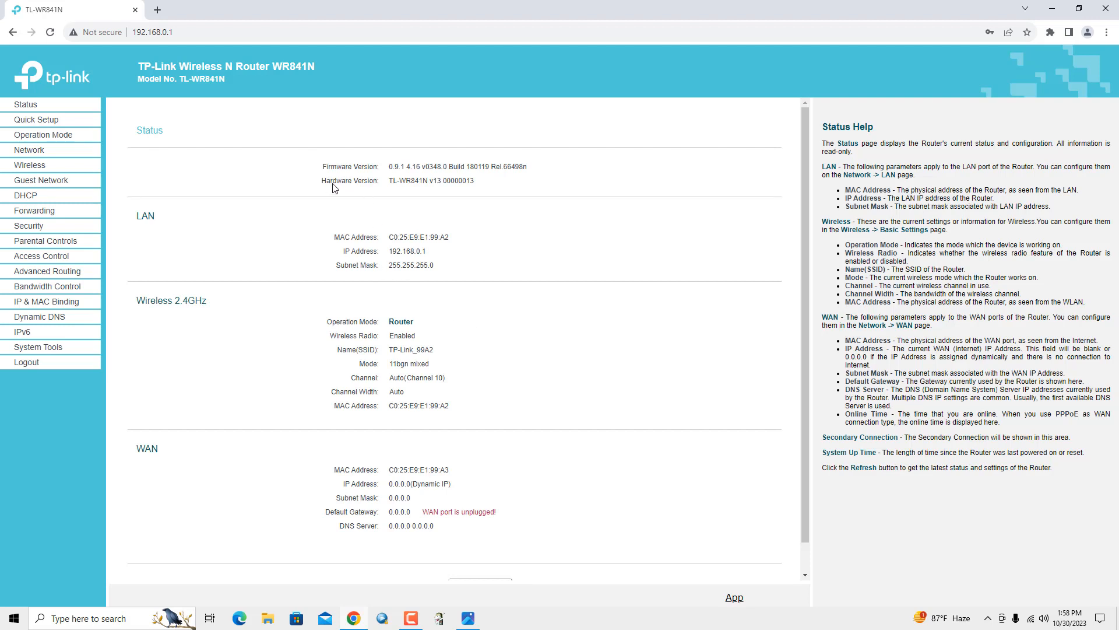
Highlight the Status page's hardware version, picking out WR841N and v13
drag(322, 186, 381, 188)
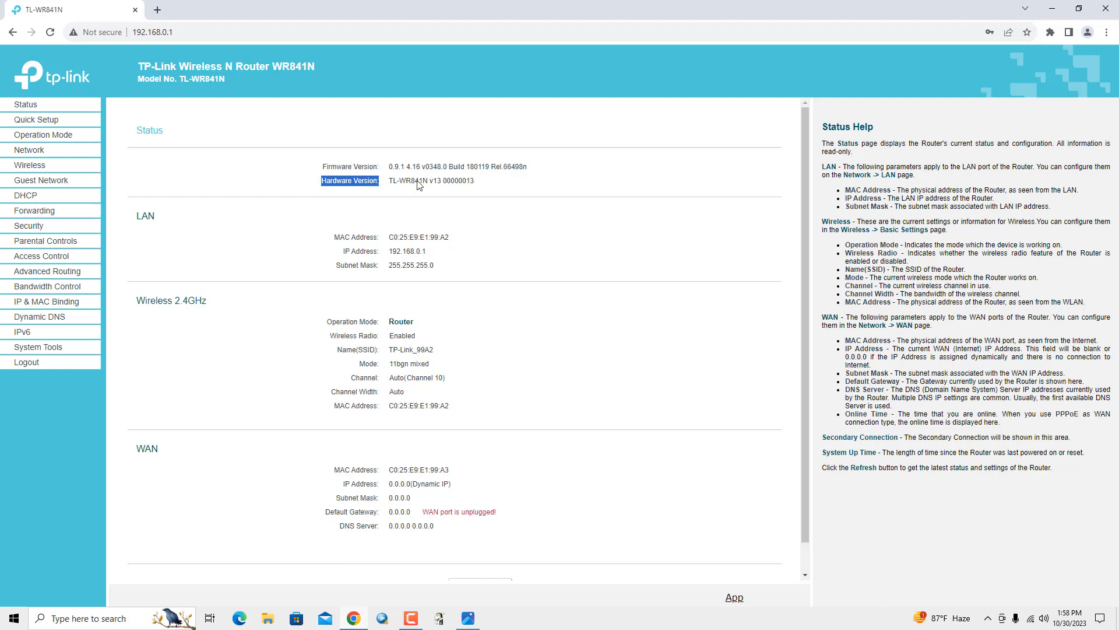
drag(431, 185, 441, 187)
drag(400, 185, 428, 187)
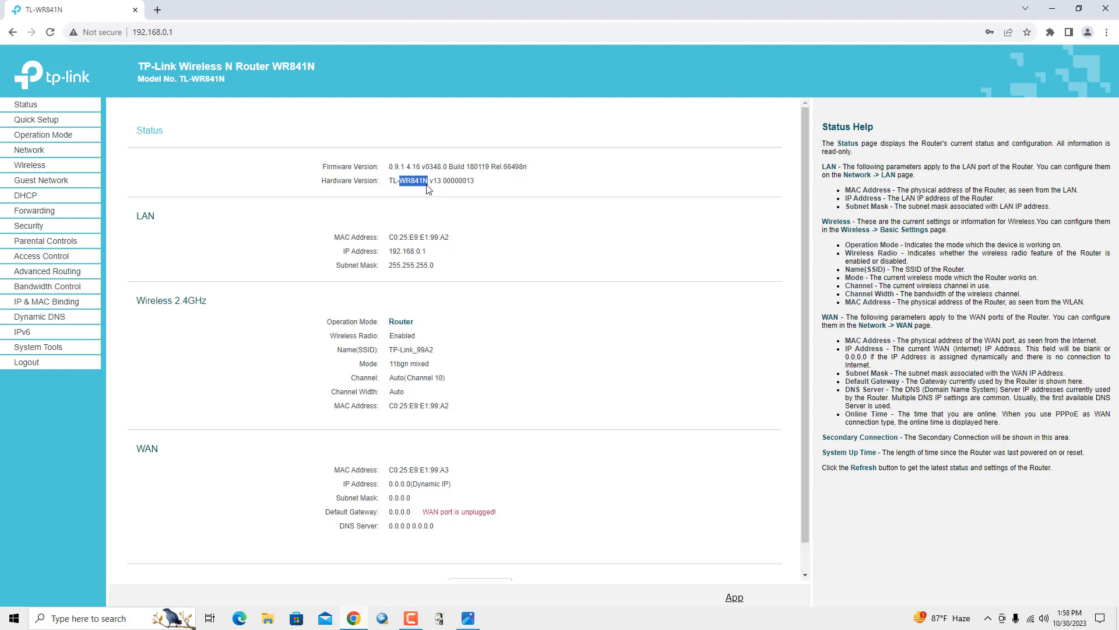
click(465, 201)
click(469, 619)
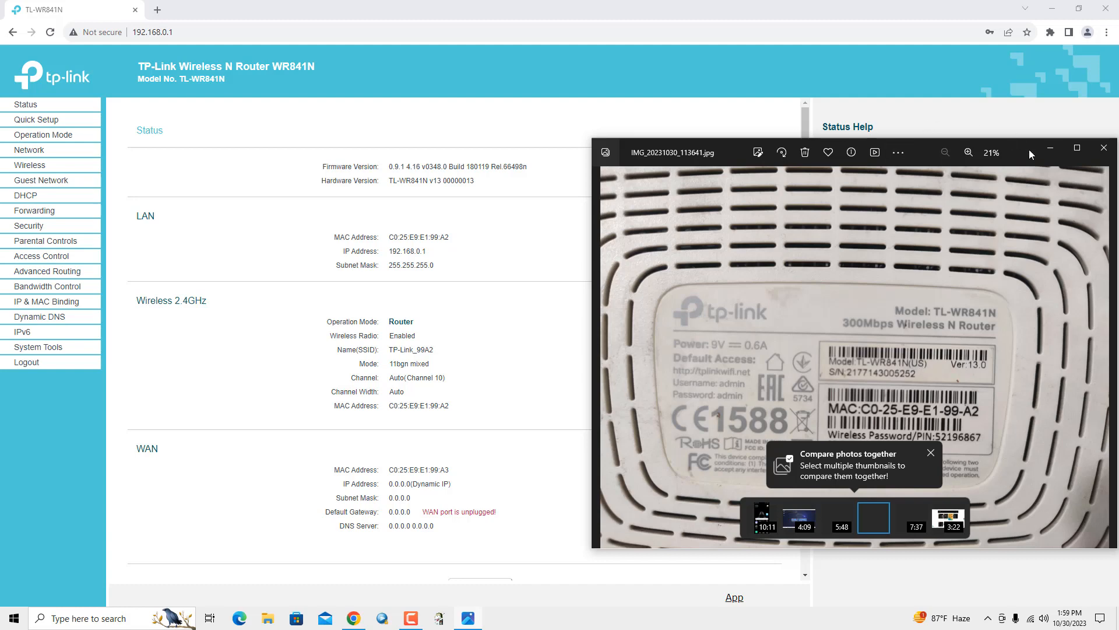
click(1051, 148)
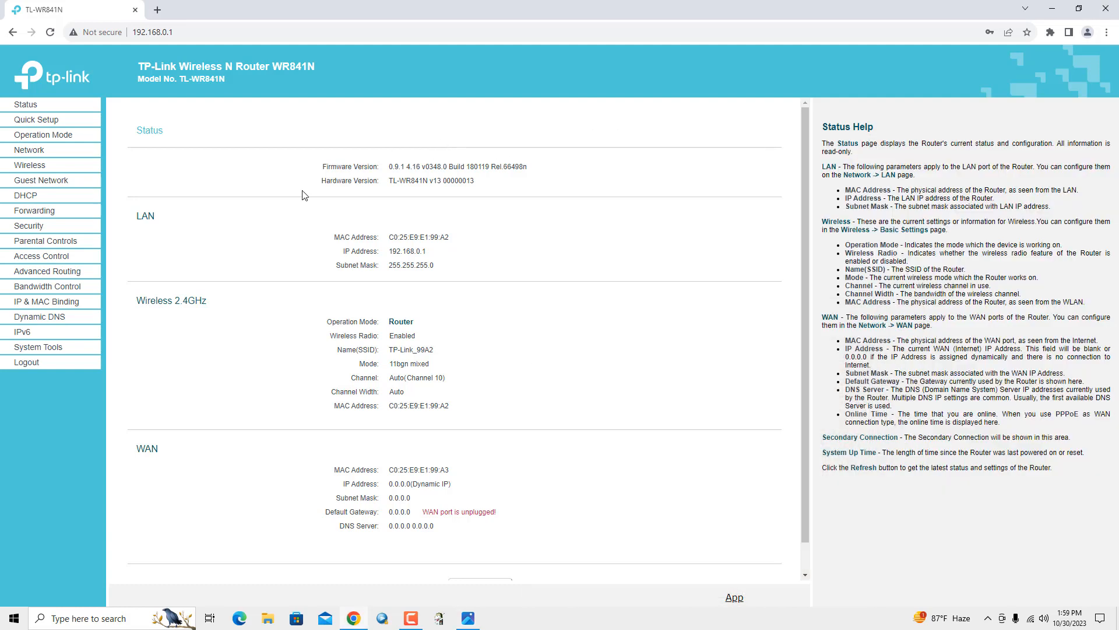
Go to System Tools > Firmware Upgrade and select the TL-WR841N v13 hardware version text
click(36, 350)
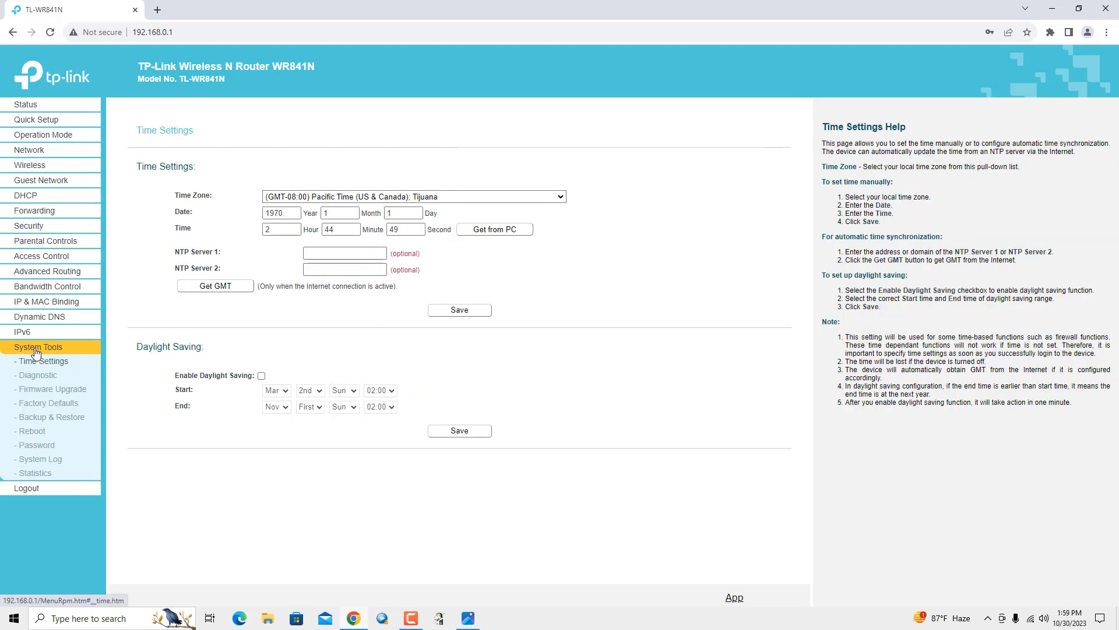
click(46, 390)
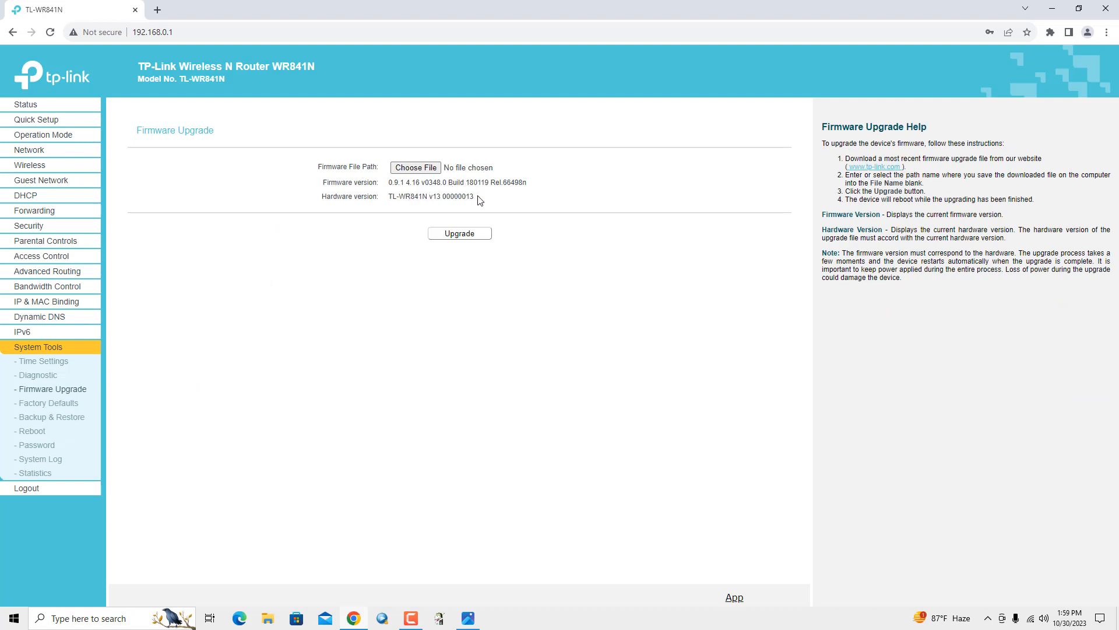
mouse_move(441, 197)
mouse_down()
mouse_move(420, 199)
mouse_move(442, 200)
mouse_up()
key(ctrl+c)
Paste 'TL-WR841N v13' into a new tab's omnibox and run the Google search
click(156, 9)
click(128, 32)
right_click(124, 32)
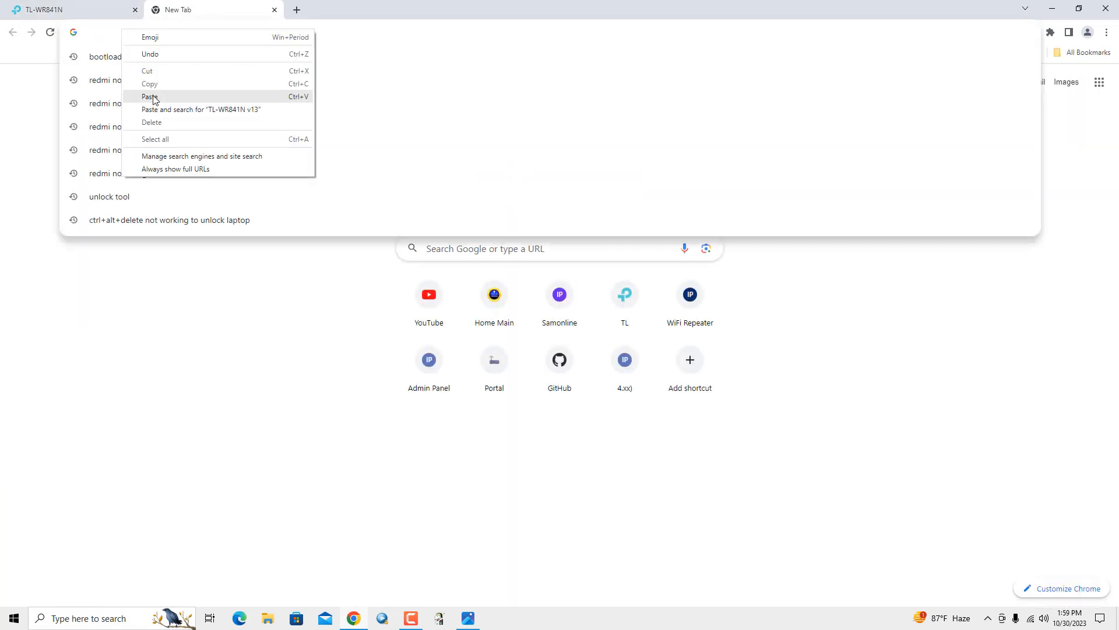
click(150, 97)
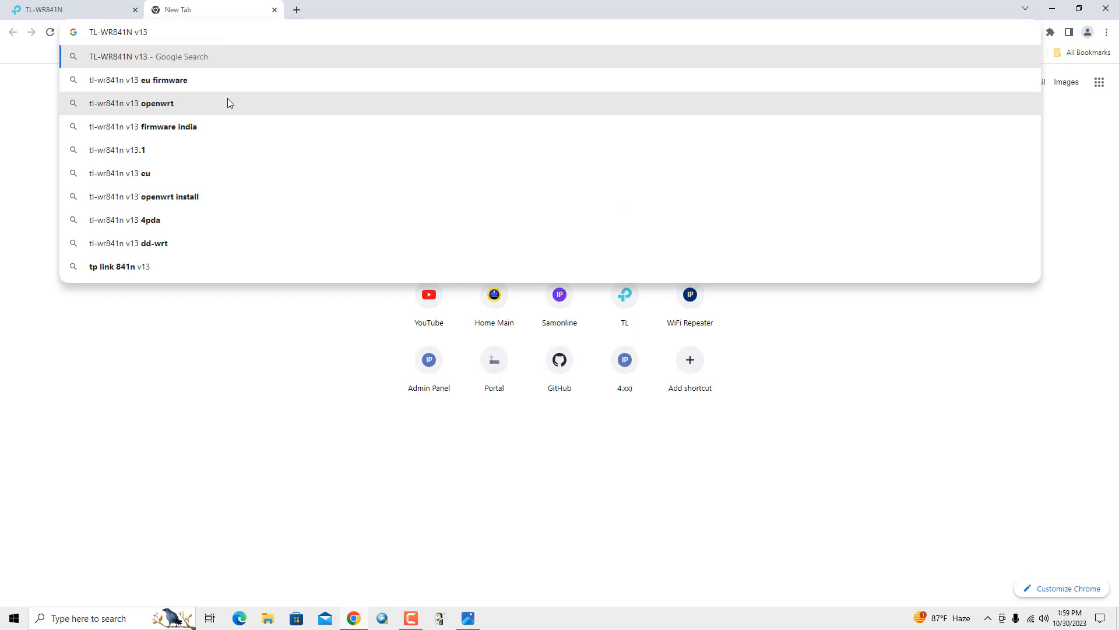
key(Return)
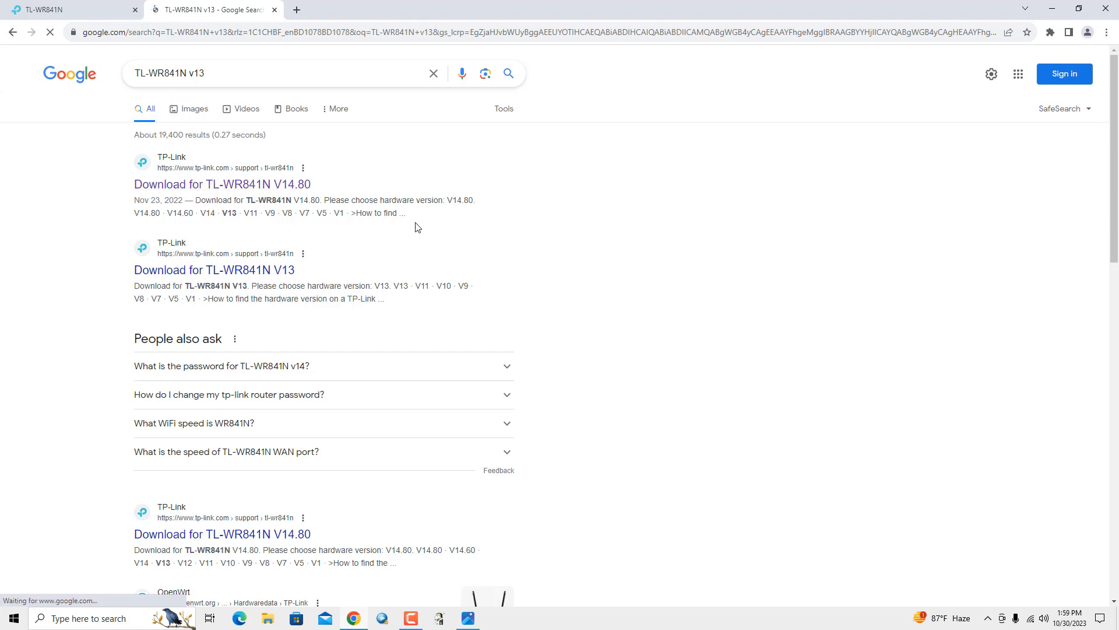
Open the 'Download for TL-WR841N' result, close the duplicate tab, and expand the hardware version list
click(240, 189)
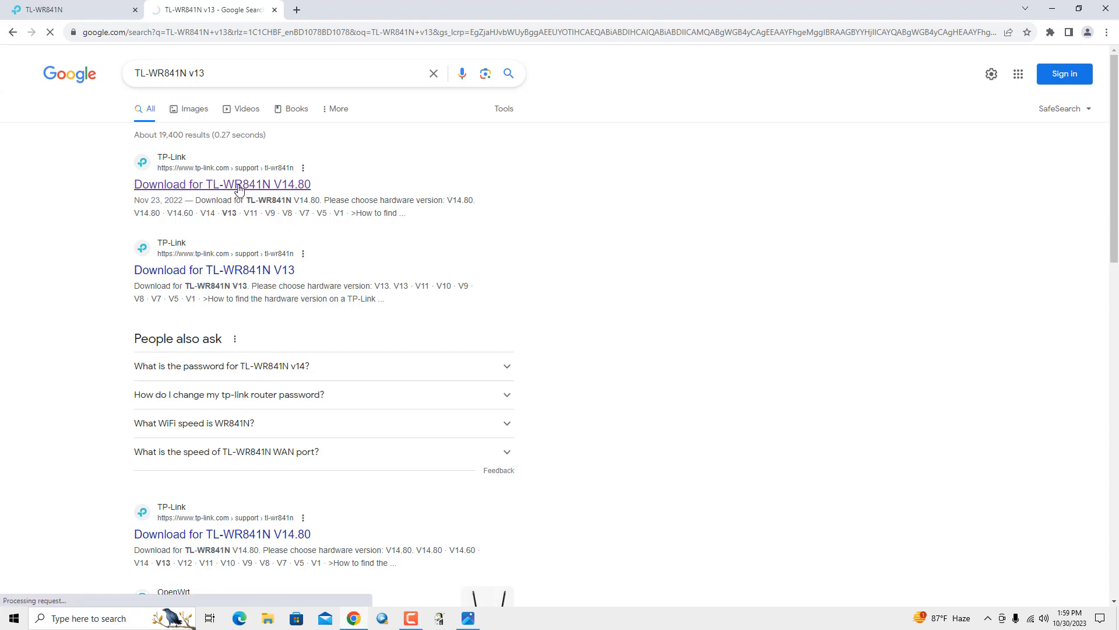
right_click(239, 188)
click(252, 197)
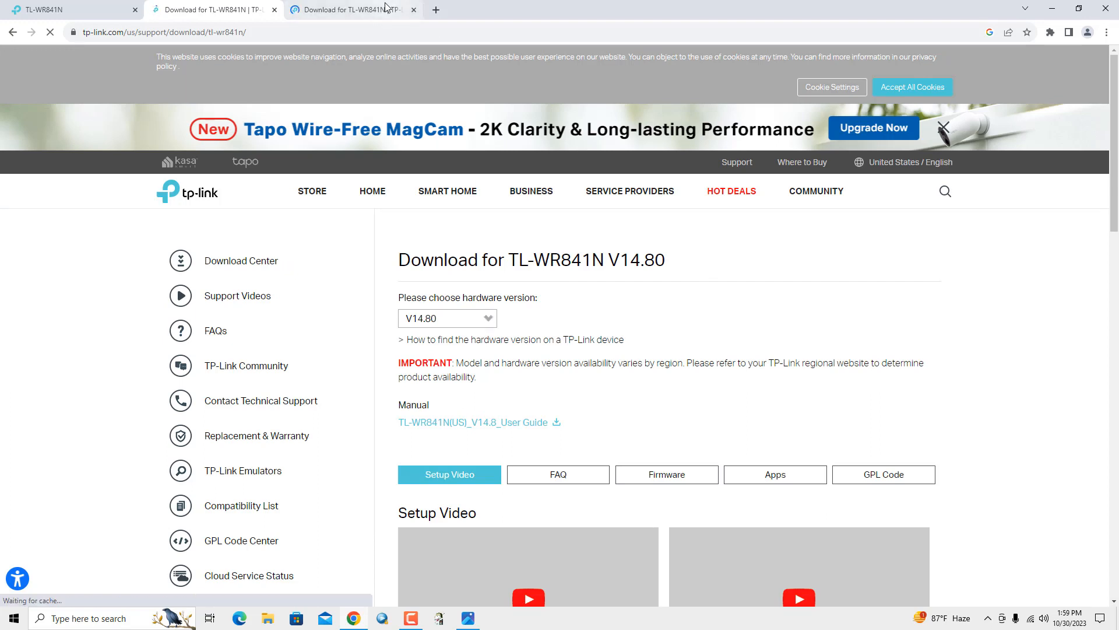
click(414, 9)
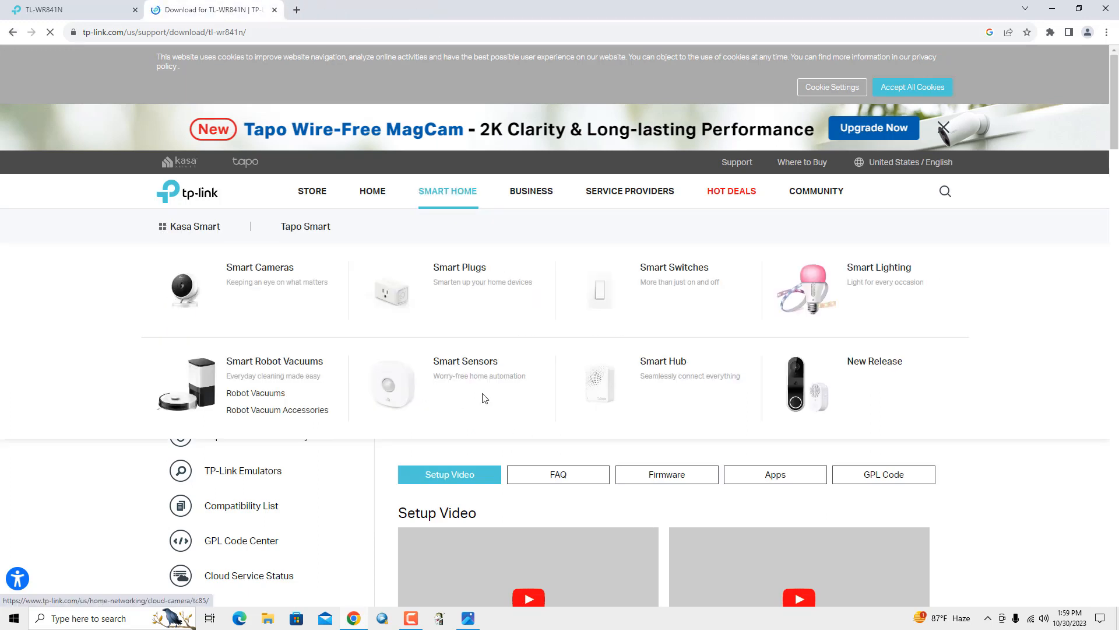
click(488, 322)
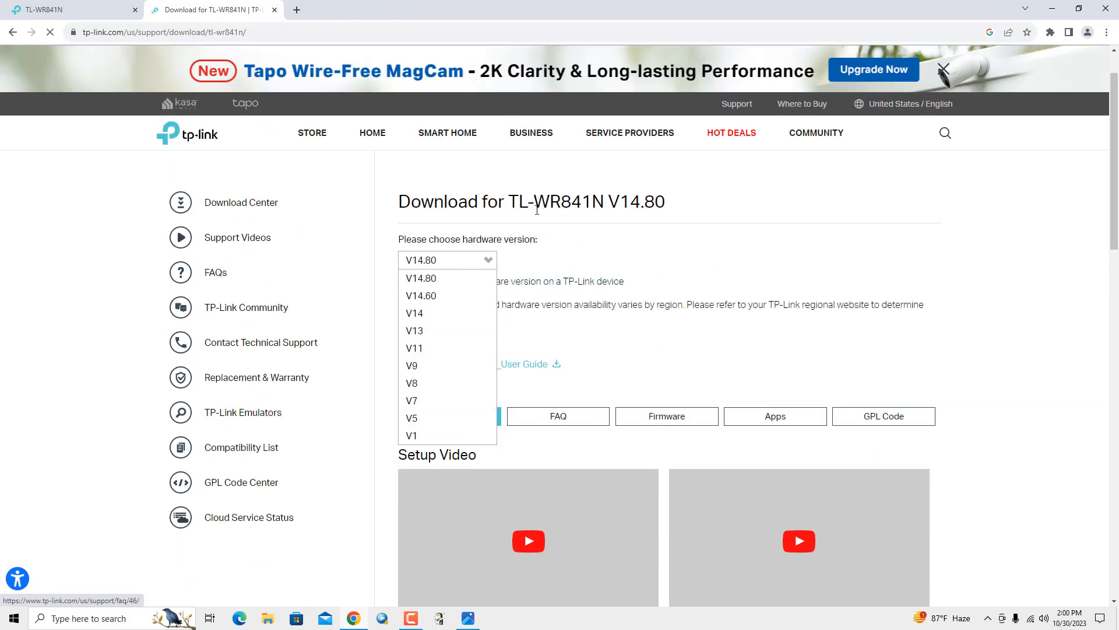
Choose hardware version V13 and check the 'us' region in the page URL, leaving it unchanged
click(426, 339)
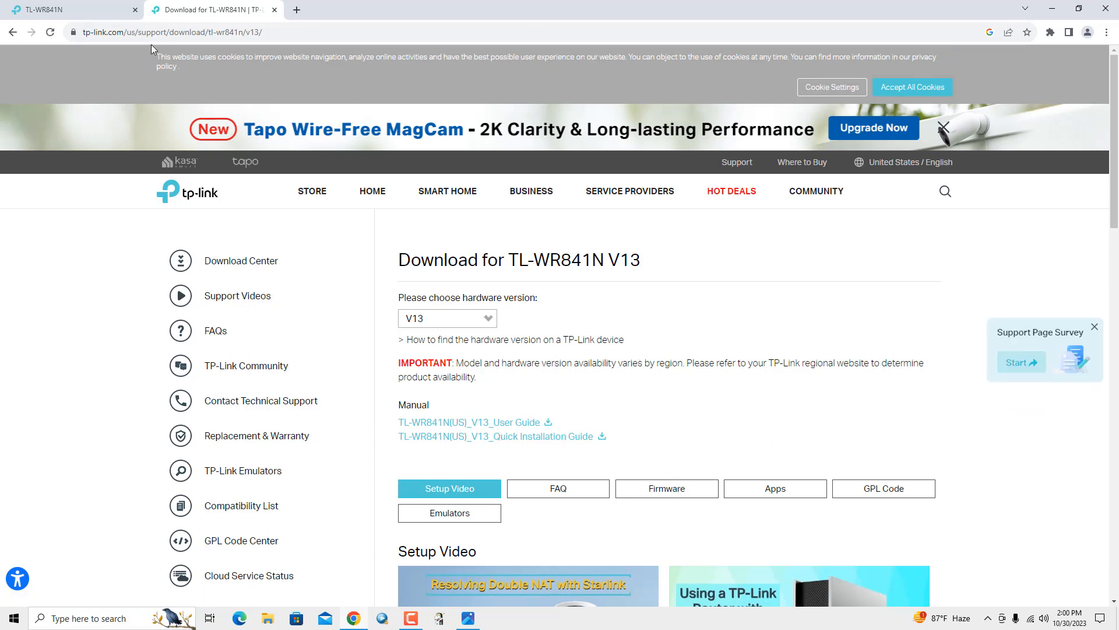
click(133, 32)
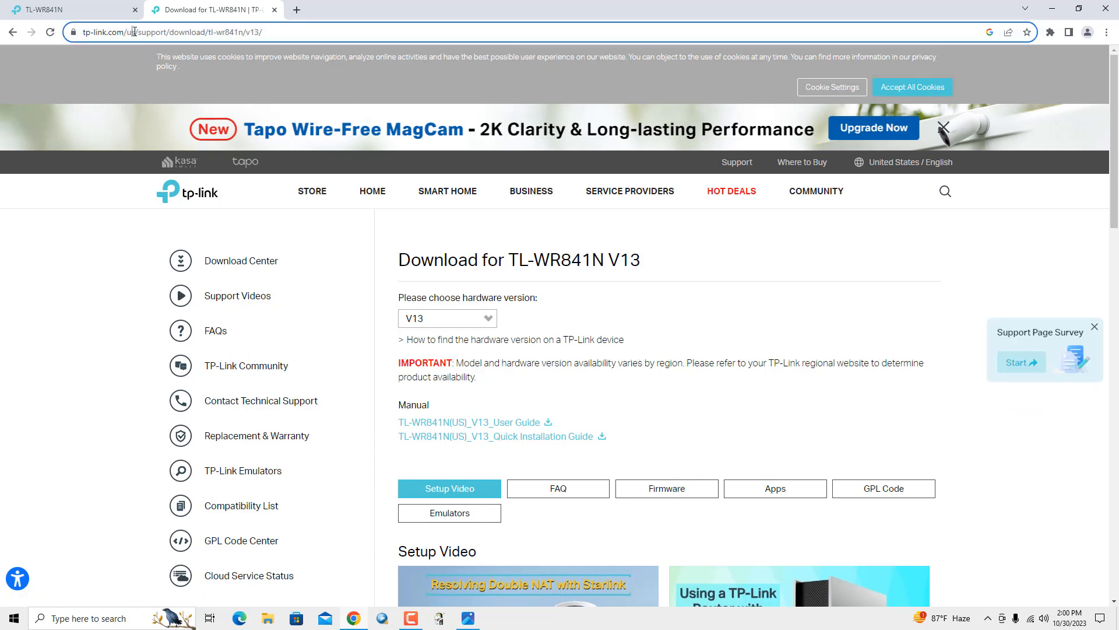
drag(130, 32, 135, 32)
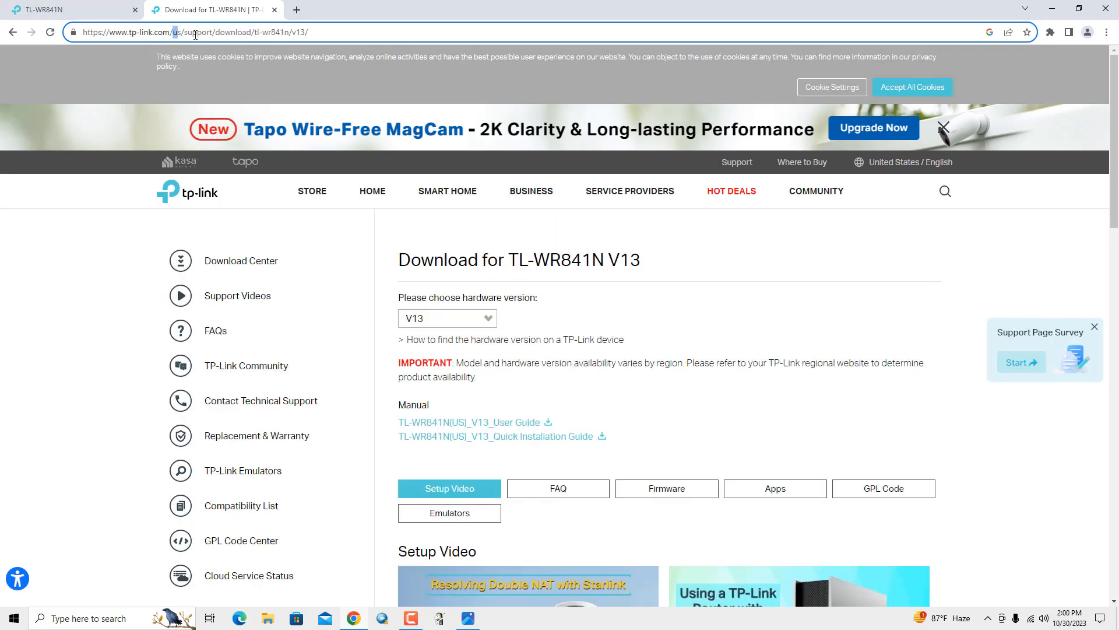
click(657, 394)
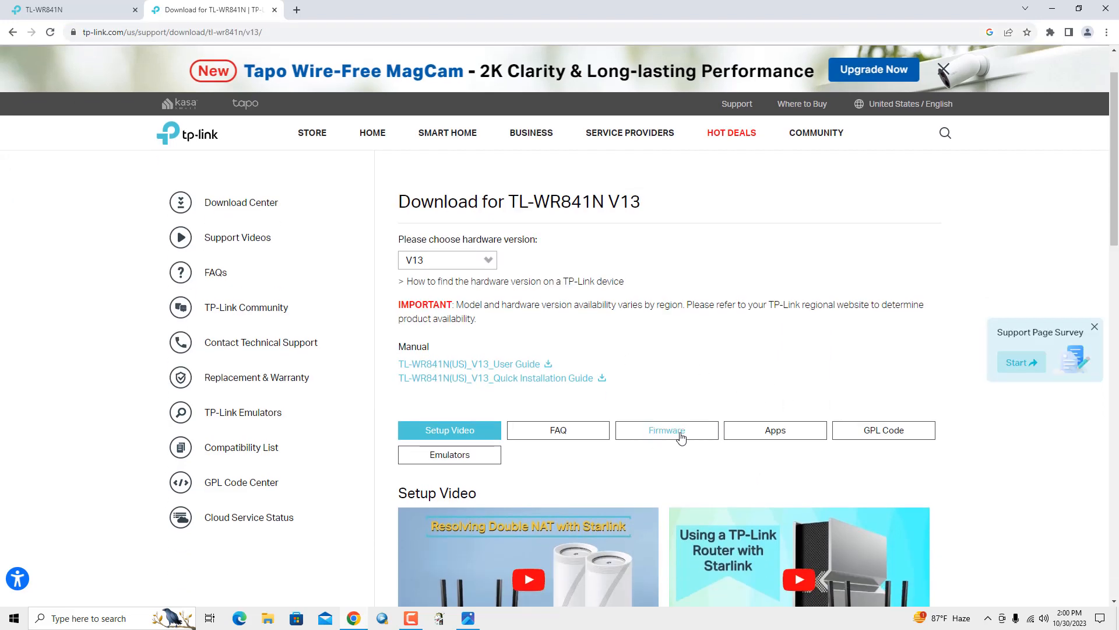
Scroll to the Firmware section and highlight the V13_180119 build and its 2018-02-24 date
click(680, 436)
scroll(641, 474, down, 5)
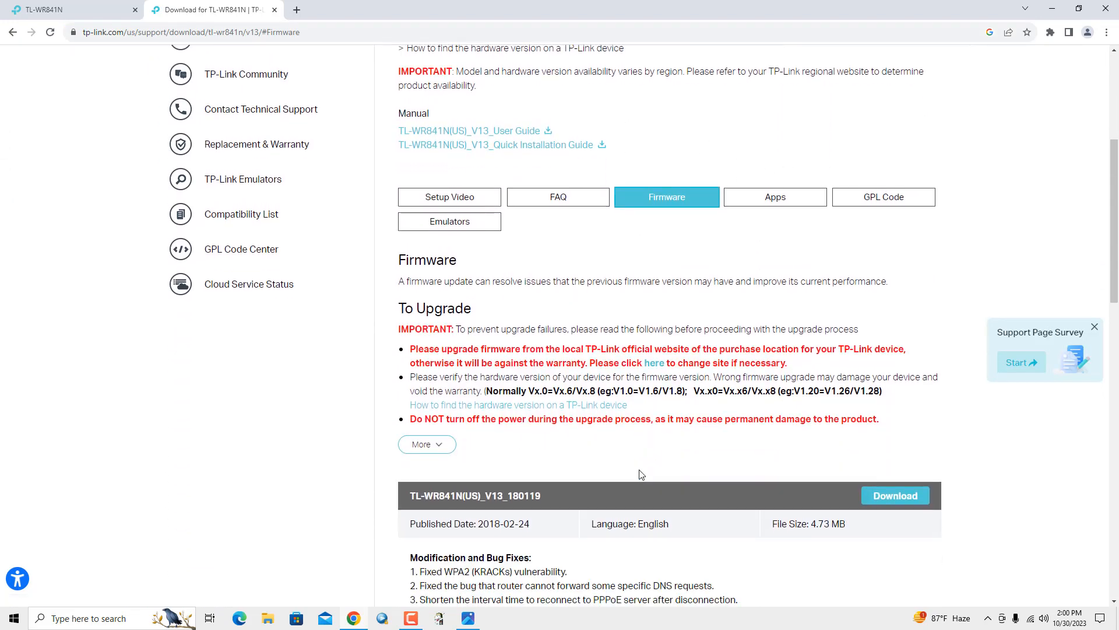
scroll(641, 474, down, 2)
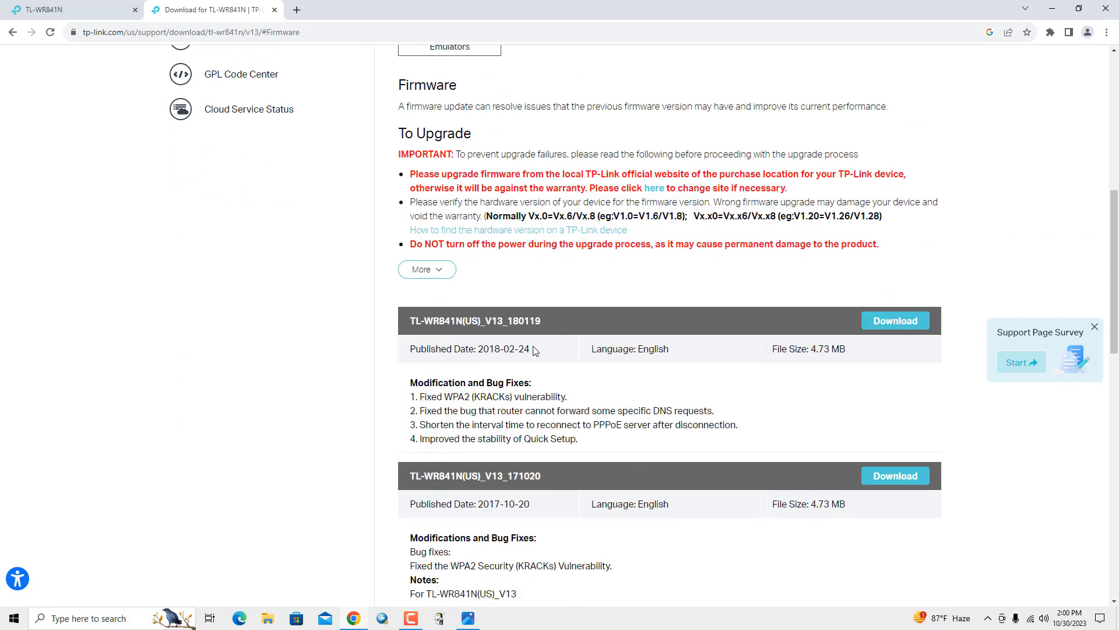
drag(534, 349, 476, 350)
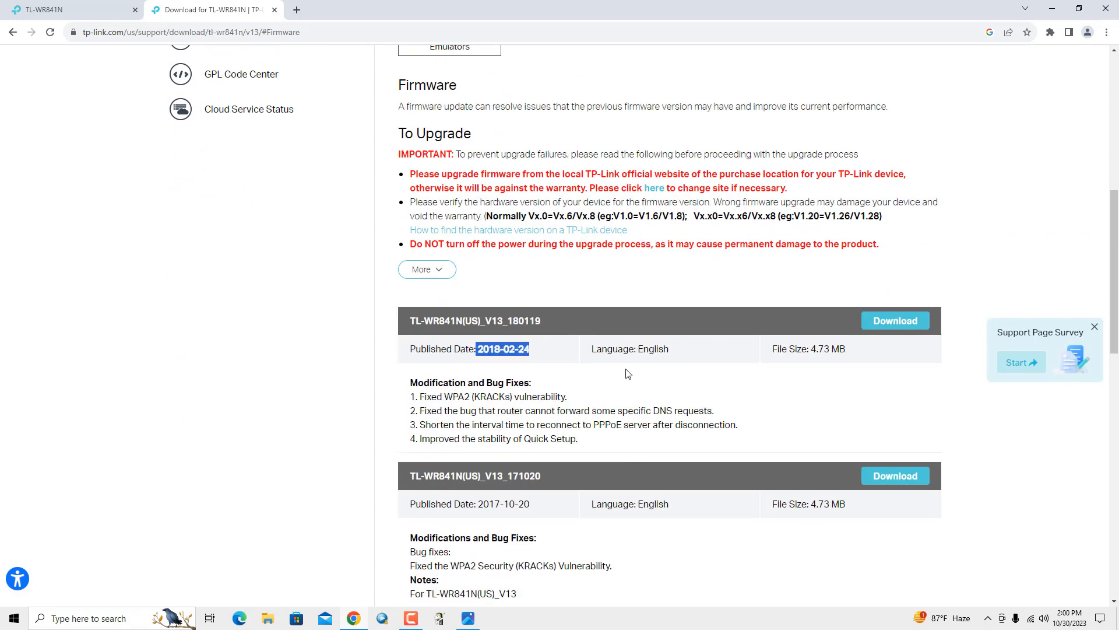
drag(545, 321, 484, 330)
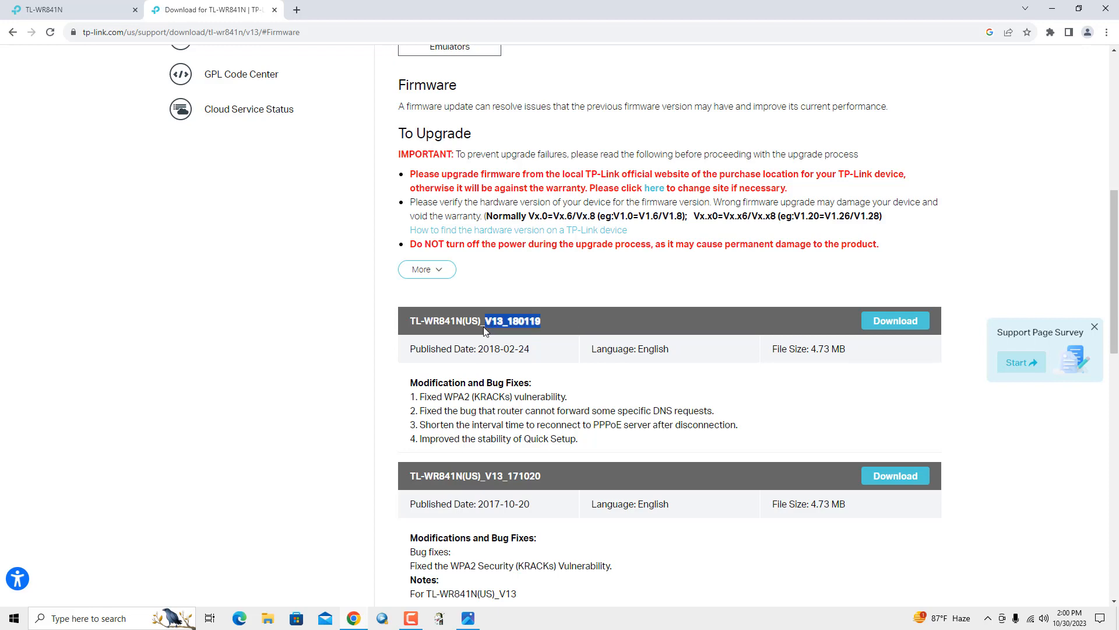
Compare the router's current firmware version with the V13_180119 download on the TP-Link page
click(48, 4)
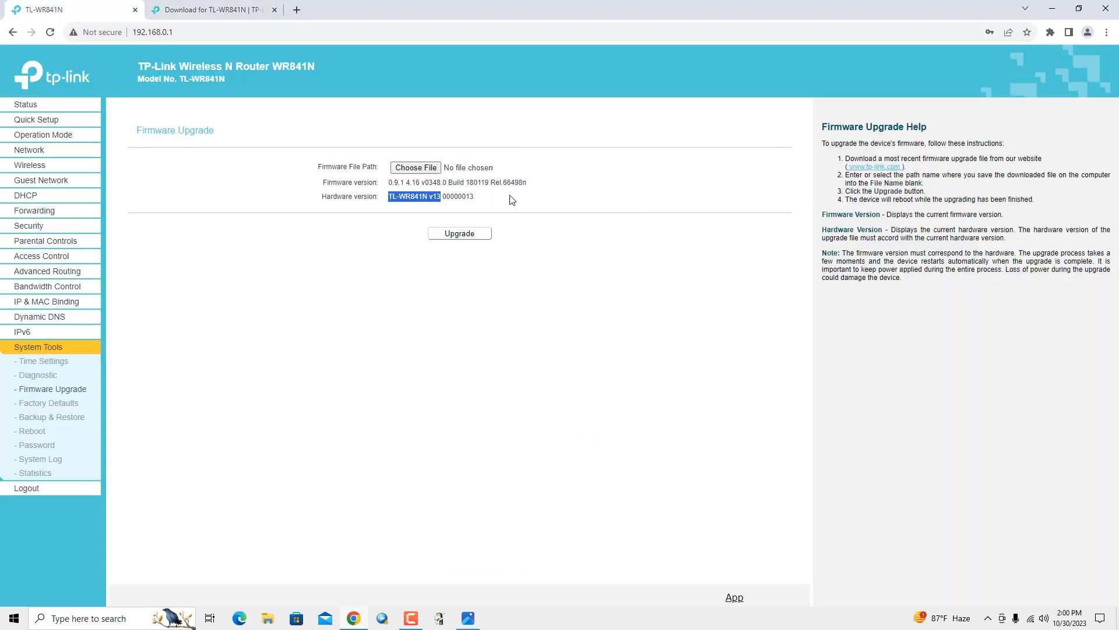
click(410, 190)
drag(416, 181, 390, 184)
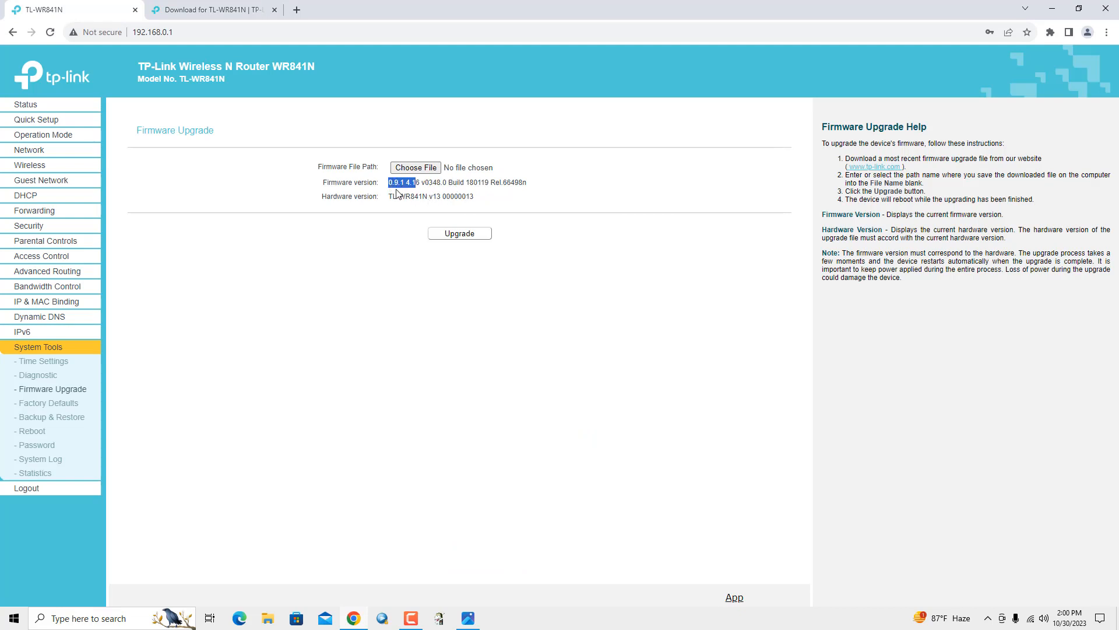
click(200, 13)
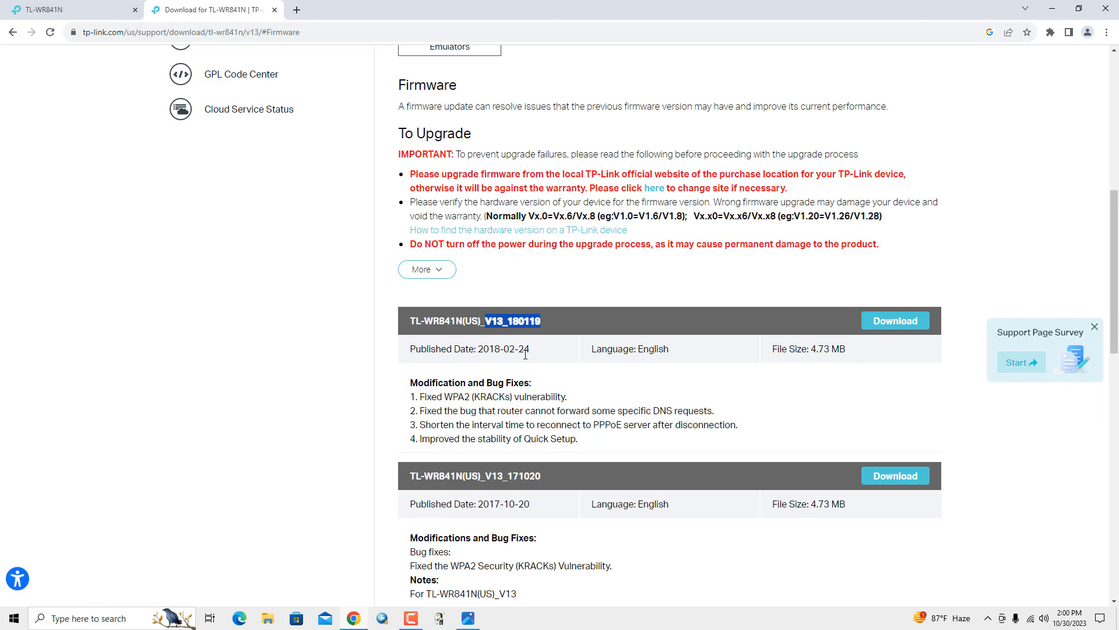
click(567, 366)
Scroll back up the download page and minimize Chrome to show the desktop
scroll(580, 400, up, 1)
scroll(581, 403, down, 1)
scroll(609, 419, up, 1)
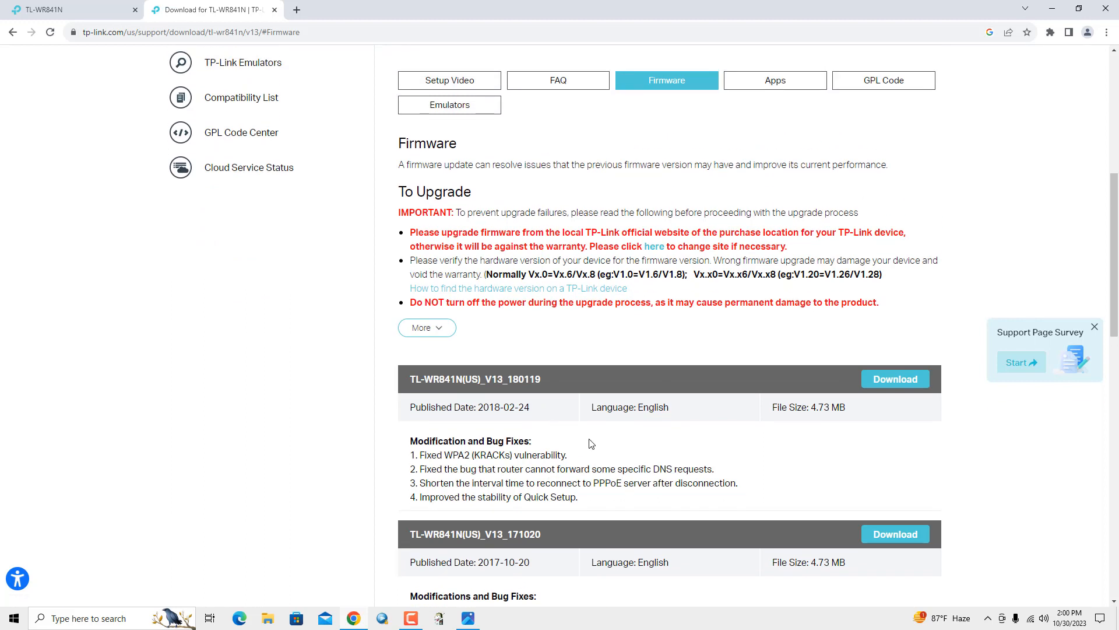
click(1052, 8)
Extract the firmware zip on the desktop and move the TL-WR841Nv13_US_0.9.1_4.16_up_boot .bin into open space
right_click(113, 141)
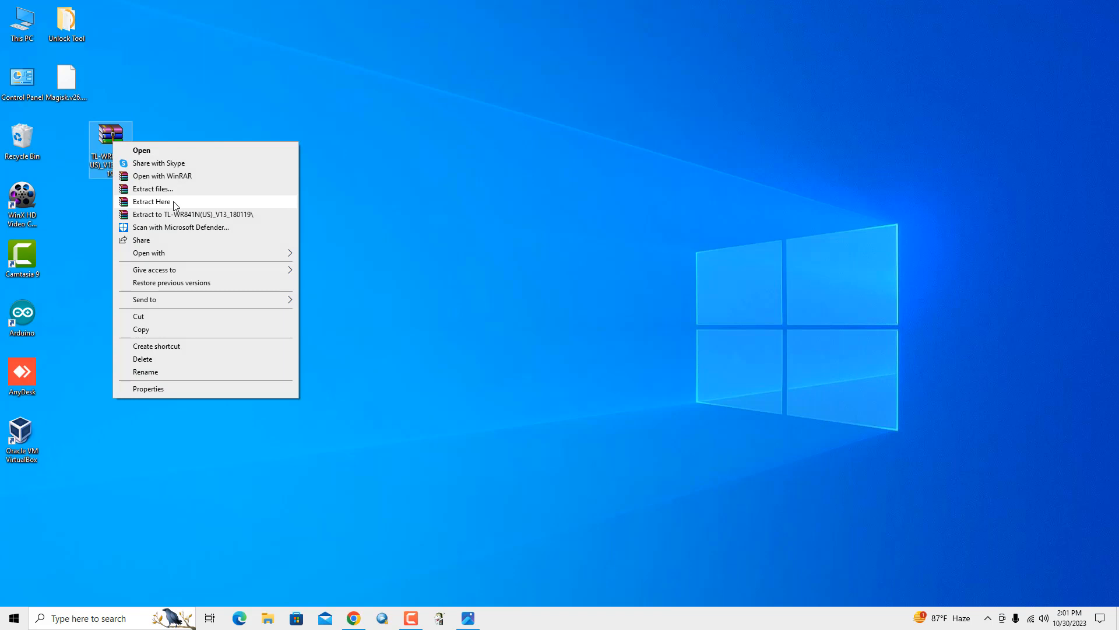
click(174, 201)
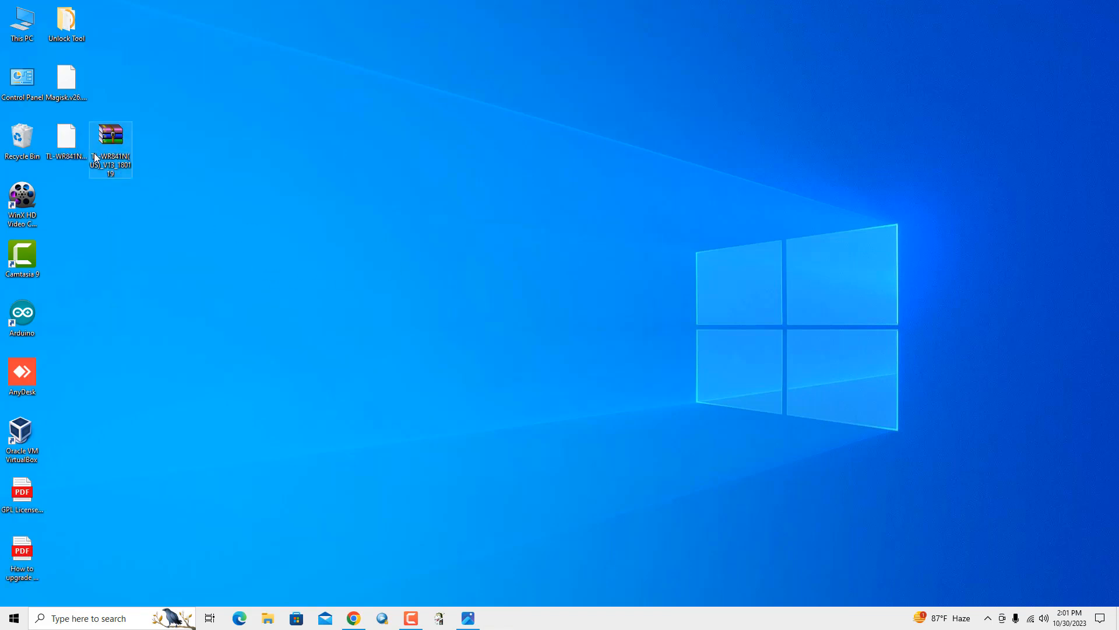
drag(66, 143, 198, 262)
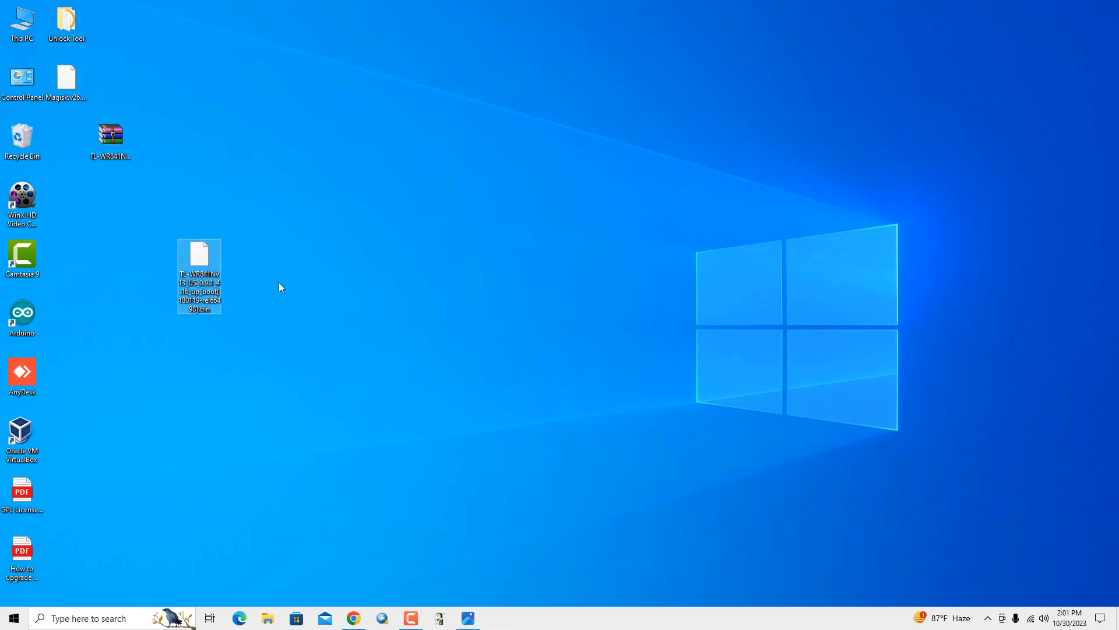
Begin renaming the .bin file, then return to the router's Firmware Upgrade tab in Chrome
right_click(186, 290)
click(242, 510)
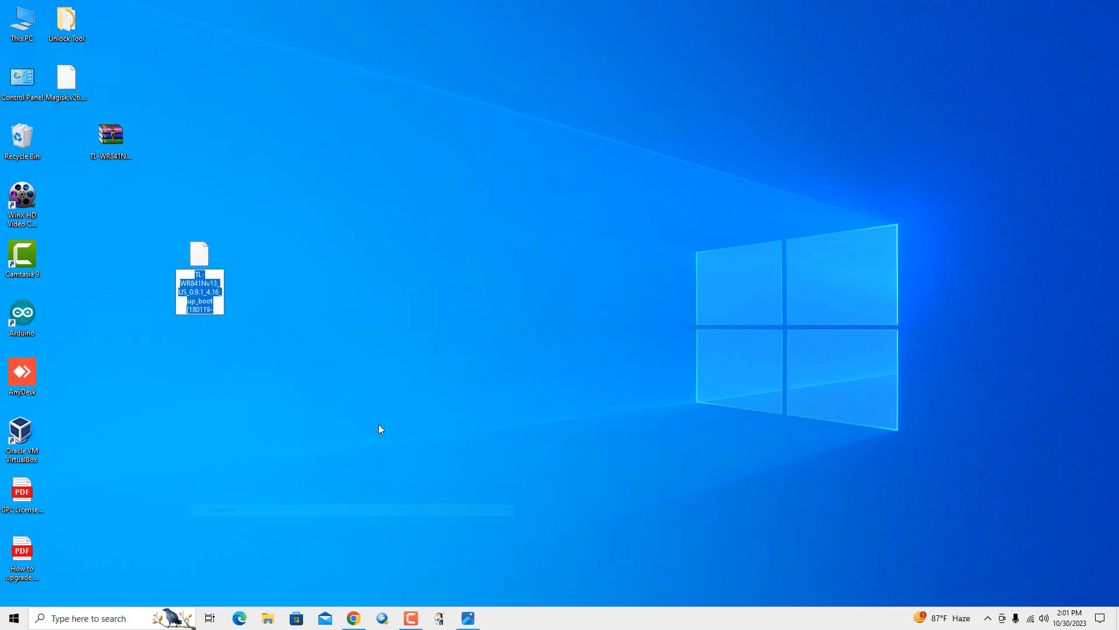
click(197, 291)
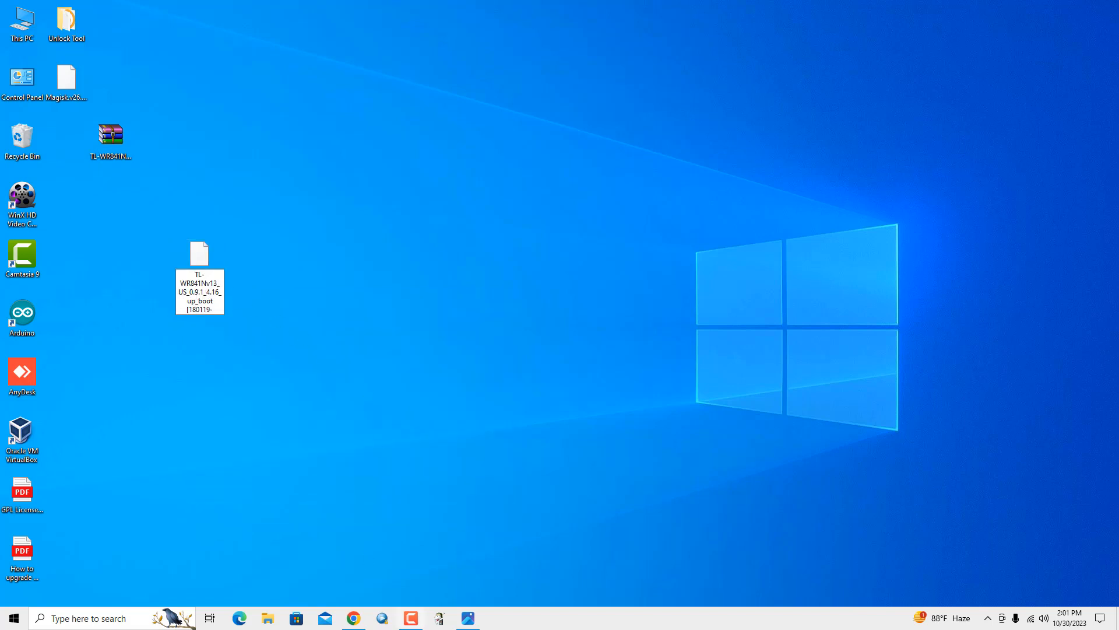
click(355, 618)
click(97, 3)
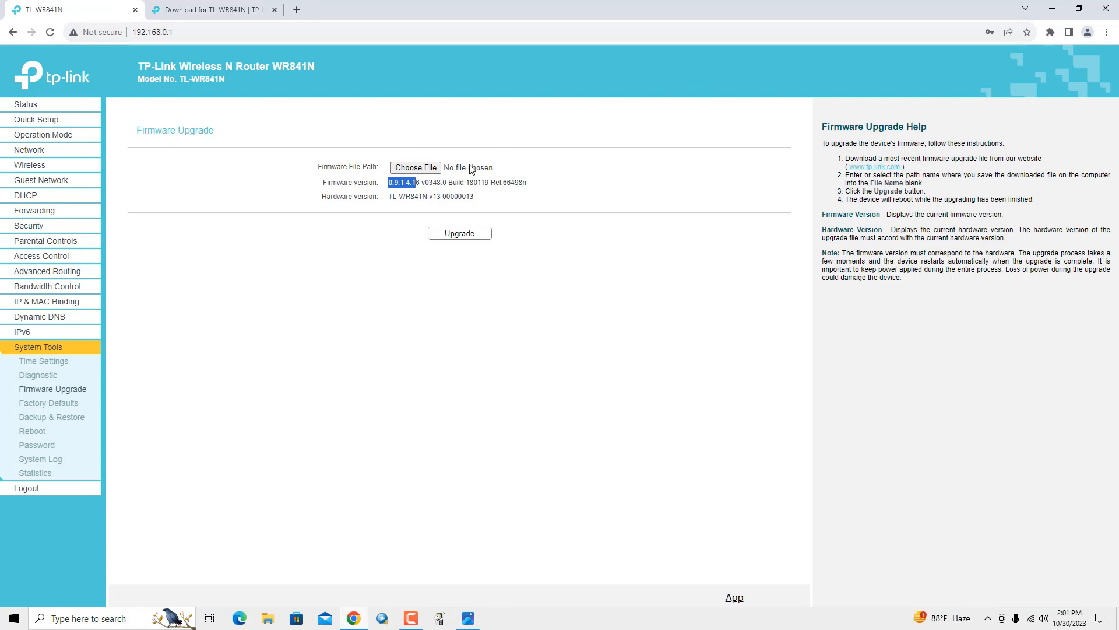
Reposition the .bin firmware file on the desktop and return to the router's upgrade page
click(452, 188)
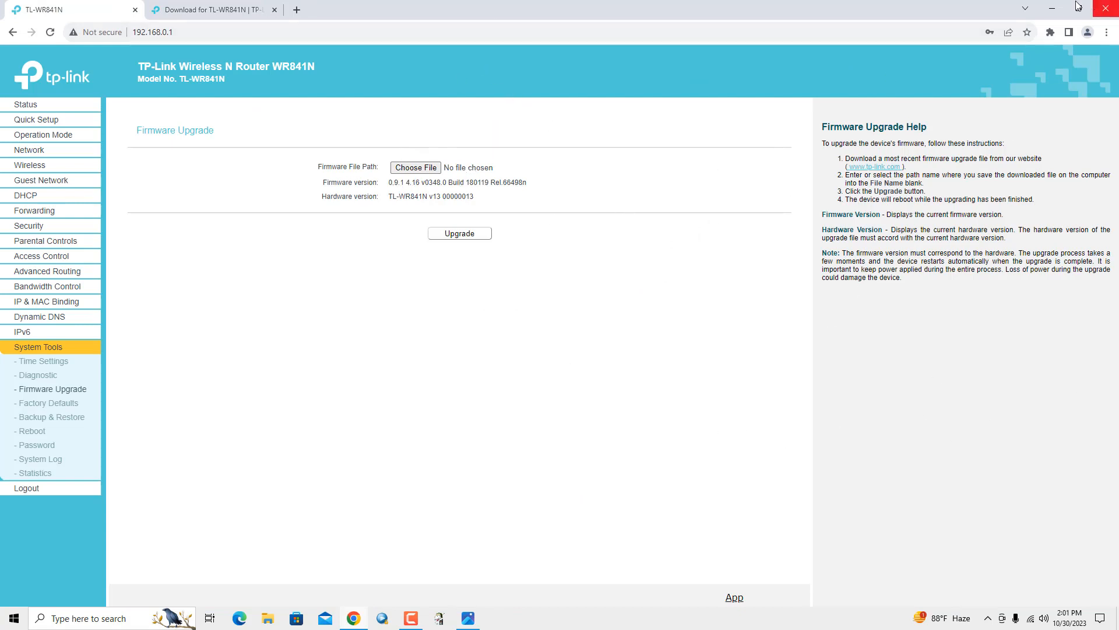
click(1052, 8)
drag(177, 260, 132, 262)
click(295, 292)
click(356, 619)
Choose TL-WR841Nv13_US_0.9.1_4.16_up_boot[180119-rel66498].bin from the Desktop as the upgrade file
click(411, 169)
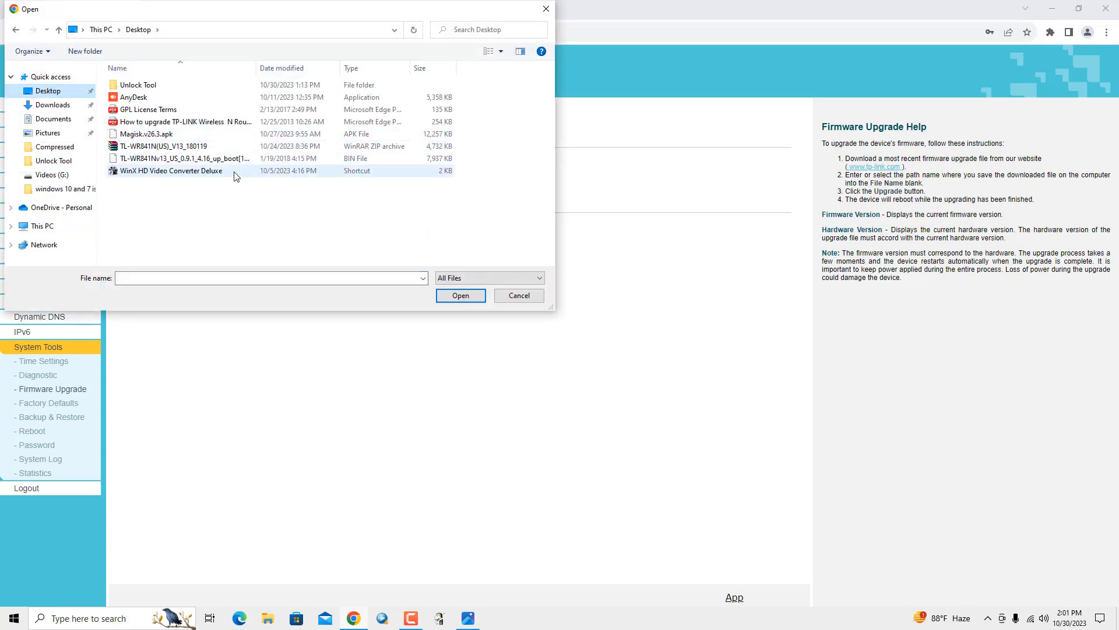
click(221, 161)
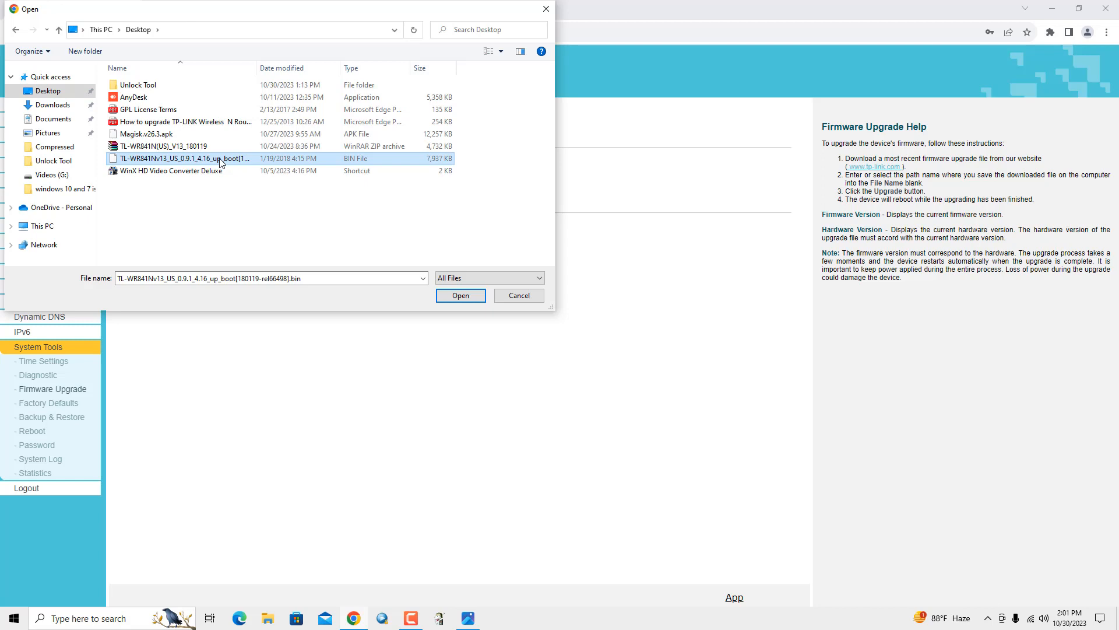
click(459, 296)
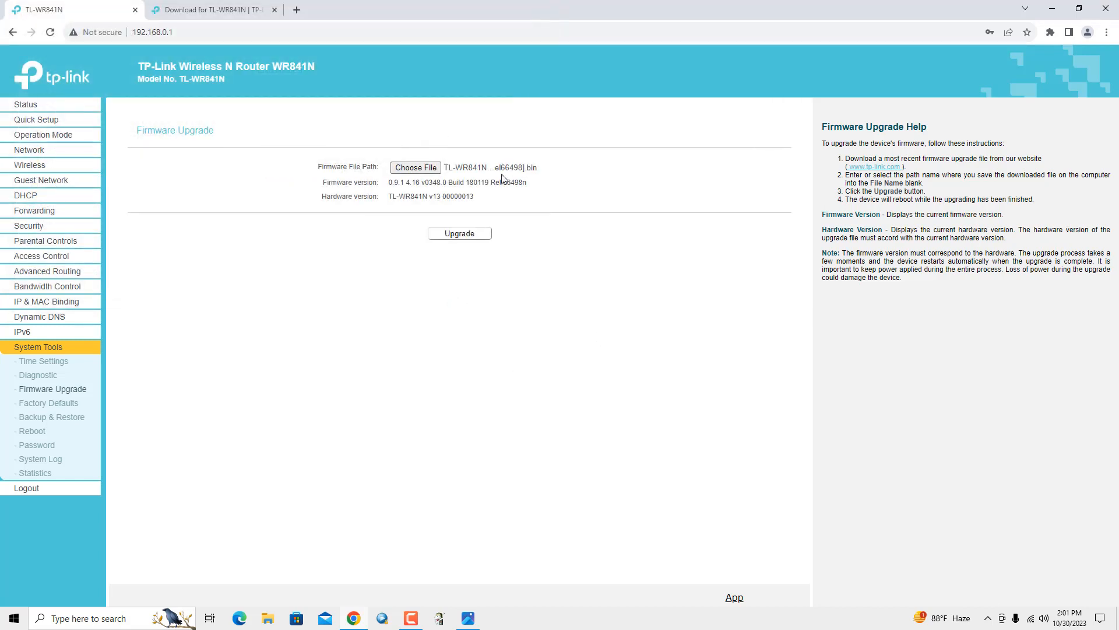
Launch the firmware upgrade and let the progress bar advance to 30%
click(460, 234)
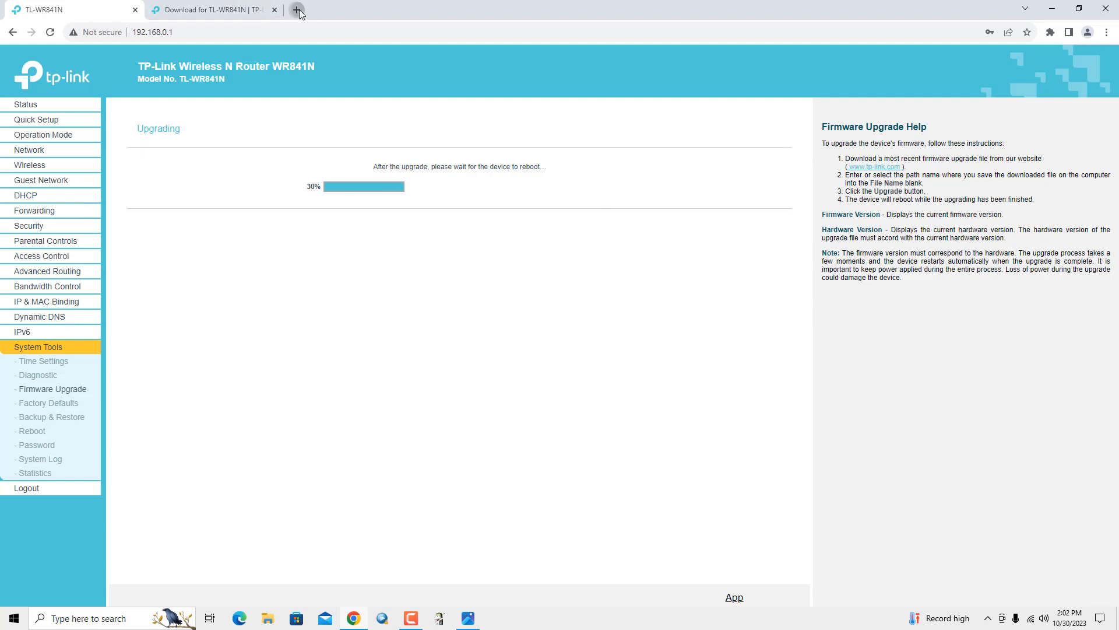
Load hackshopbd.com in a new tab, then go back to the TL-WR841N router tab
click(297, 10)
click(493, 315)
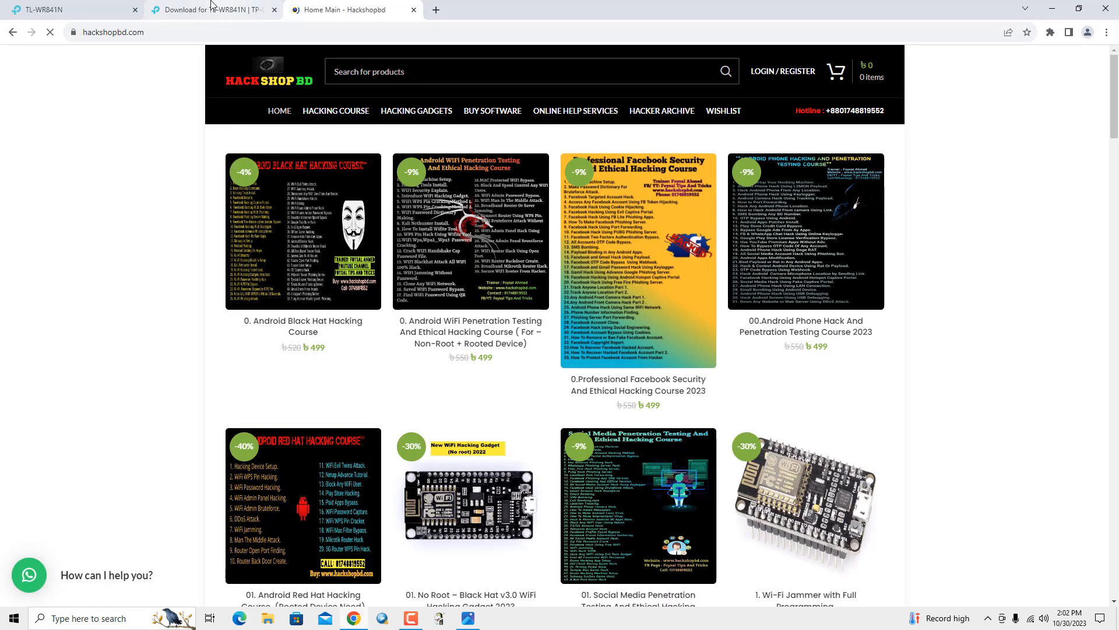
click(79, 10)
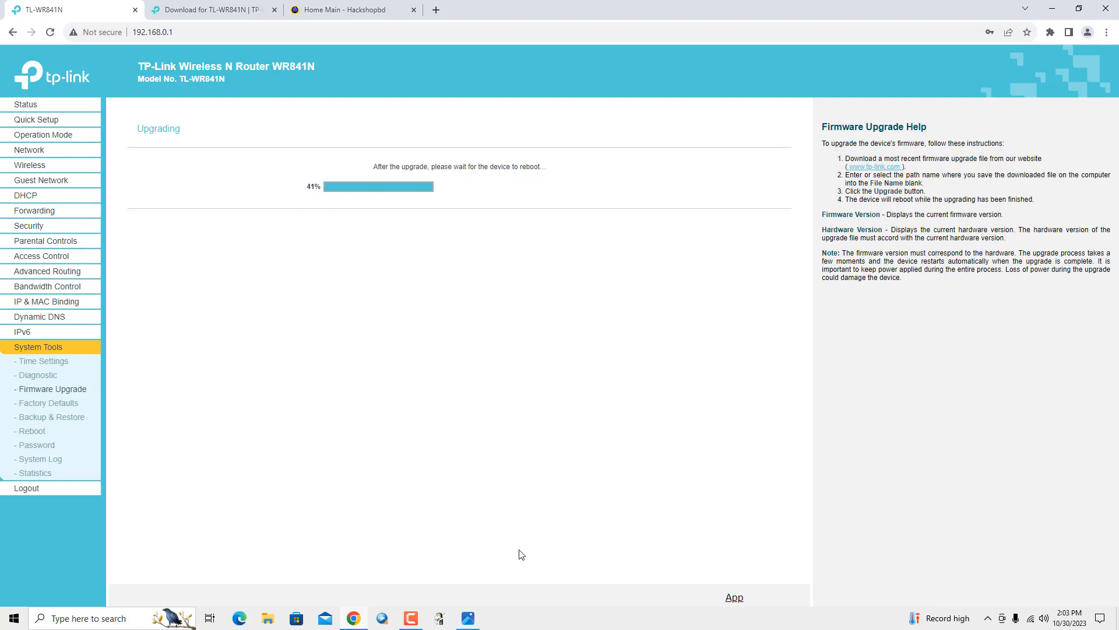
Reload the router's admin interface on its Status page after the reboot
click(412, 619)
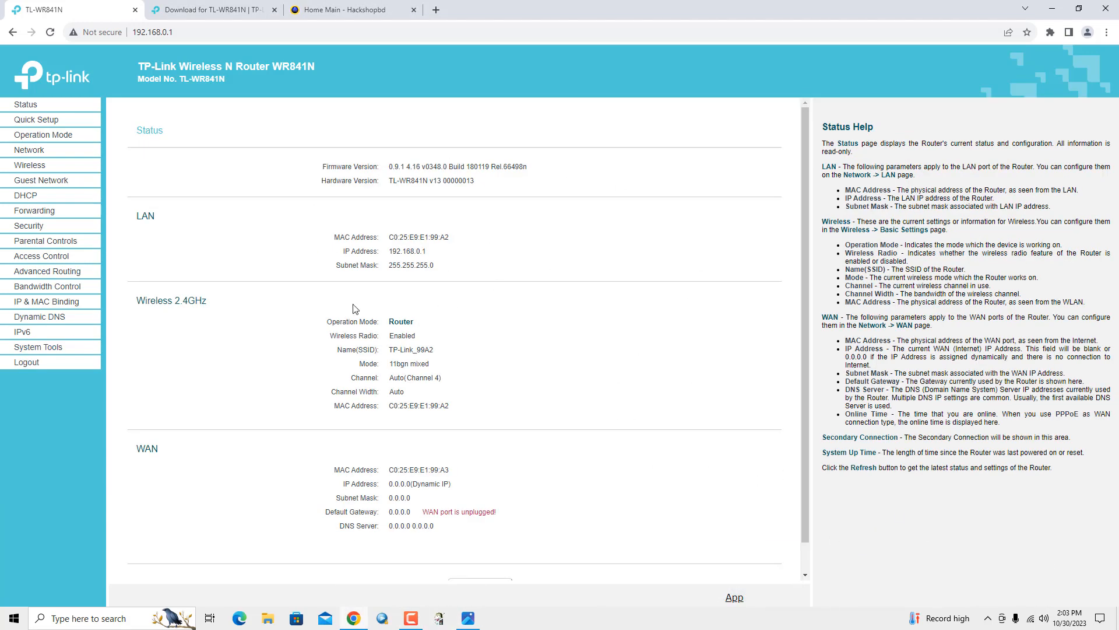
click(23, 104)
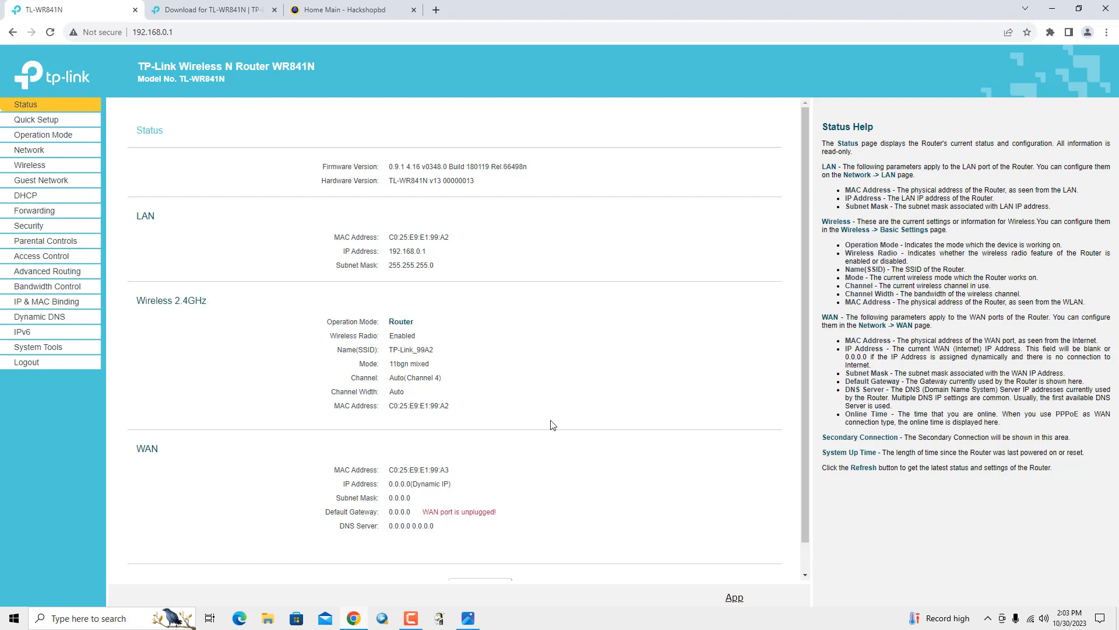
click(51, 32)
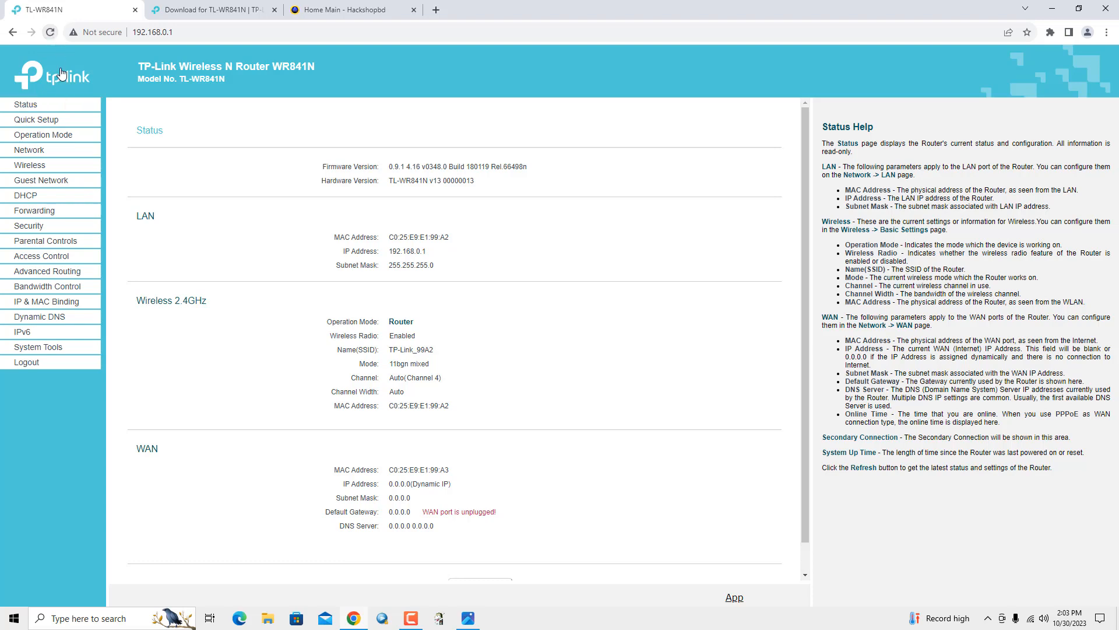
click(28, 121)
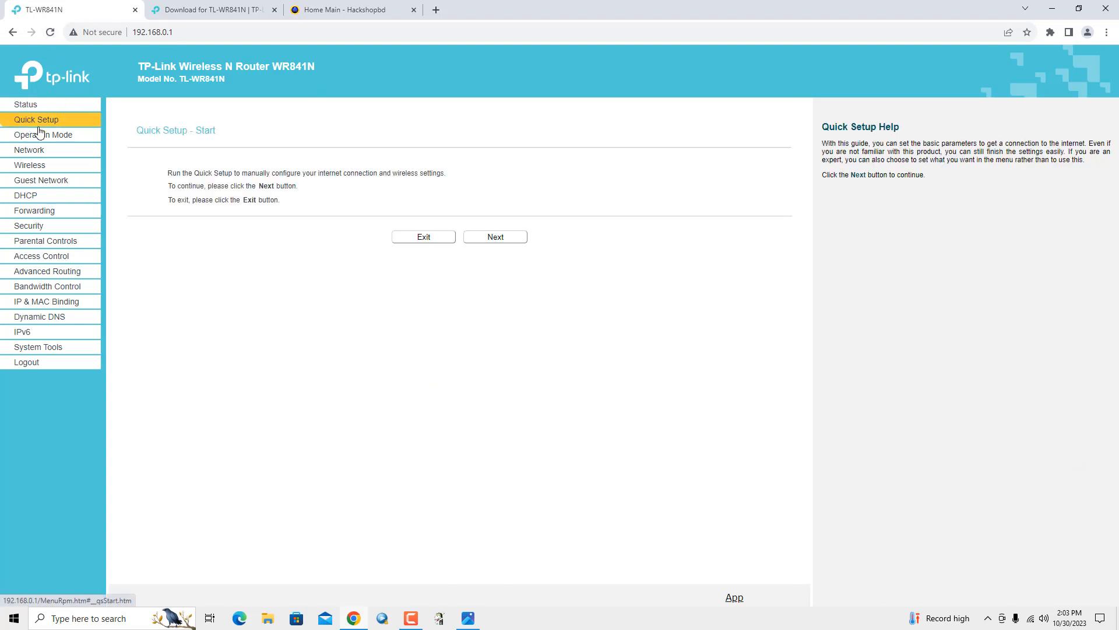
Check that System Tools > Firmware Upgrade reports firmware 0.9.1 4.16 Build 180119
click(46, 345)
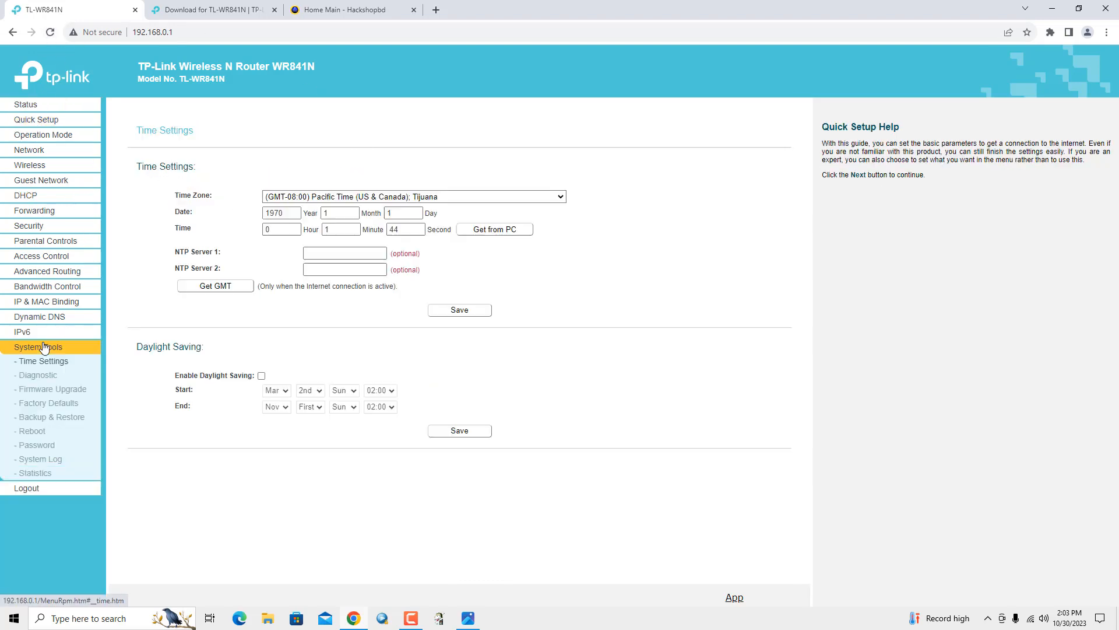
click(52, 389)
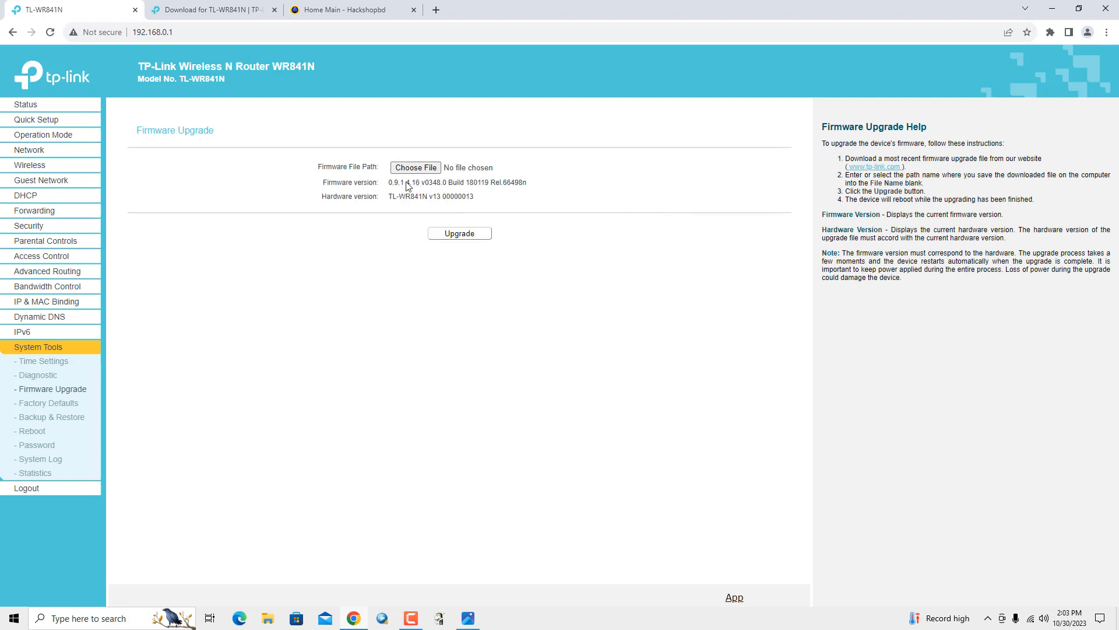
drag(388, 183, 432, 191)
click(351, 324)
Switch to the 'Home Main - Hackshopbd' tab showing the shop's courses and gadgets
click(371, 4)
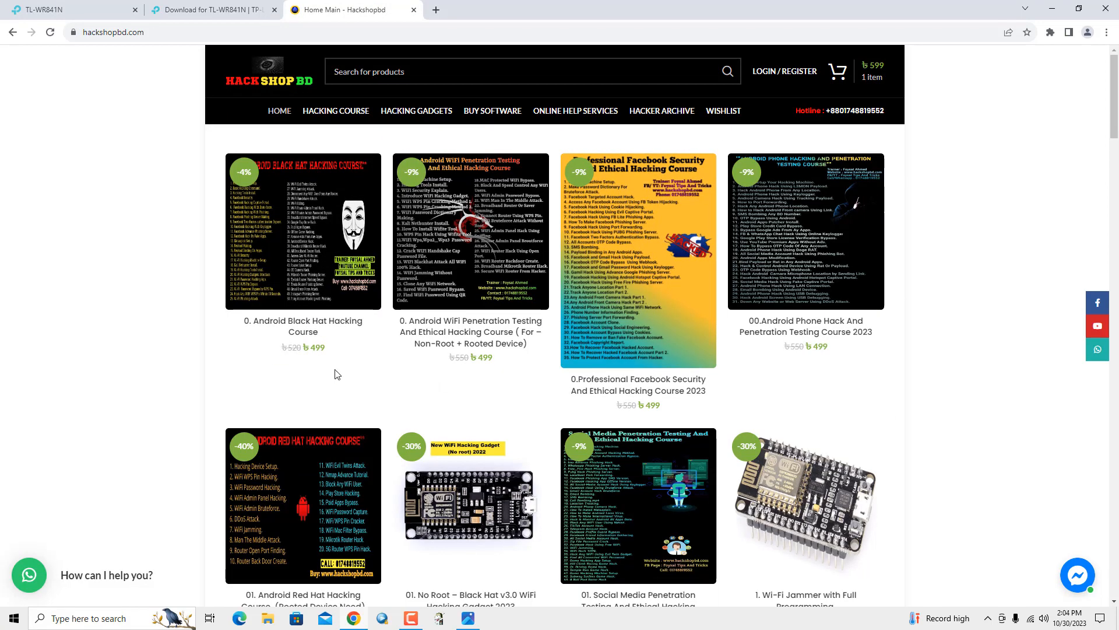
click(411, 618)
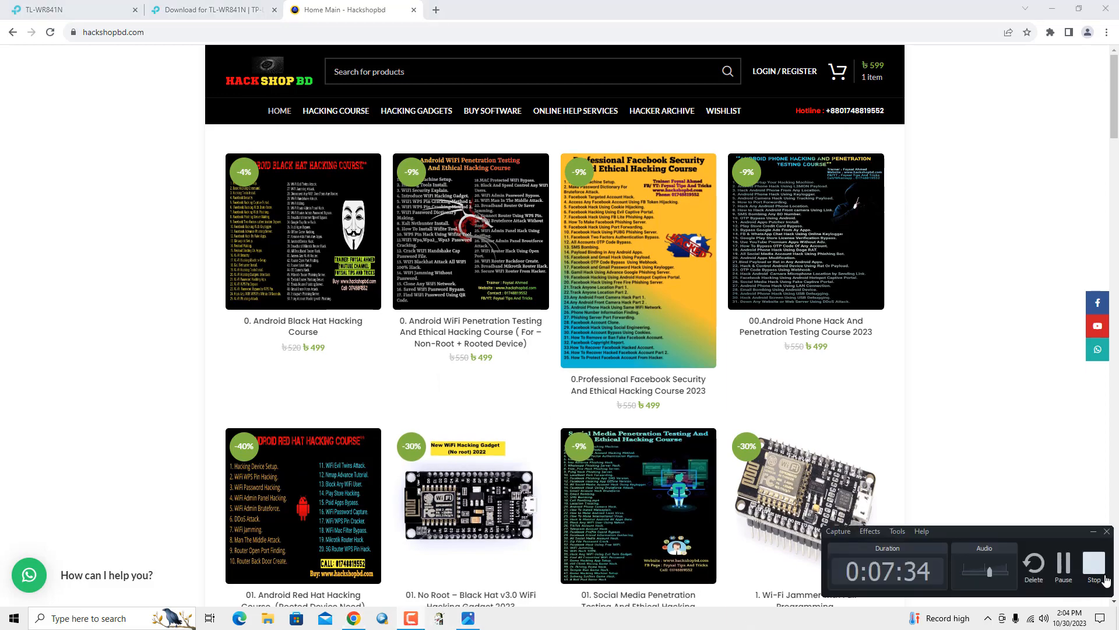